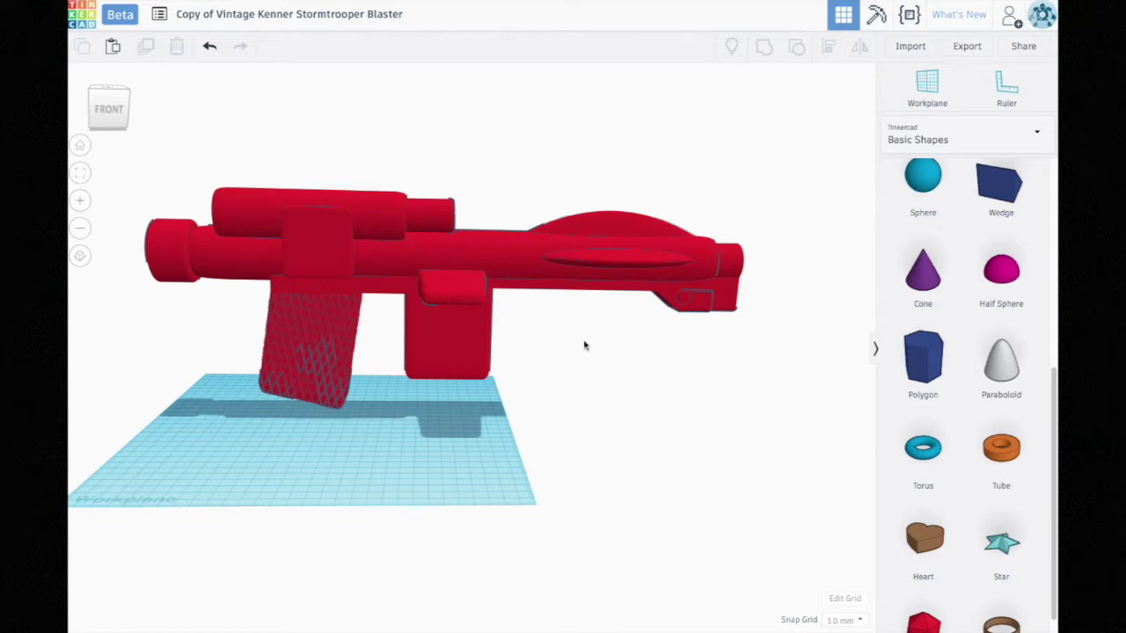
Ungroup the blaster into its separate orange, grey and red parts
right_click_drag(562, 333, 788, 326)
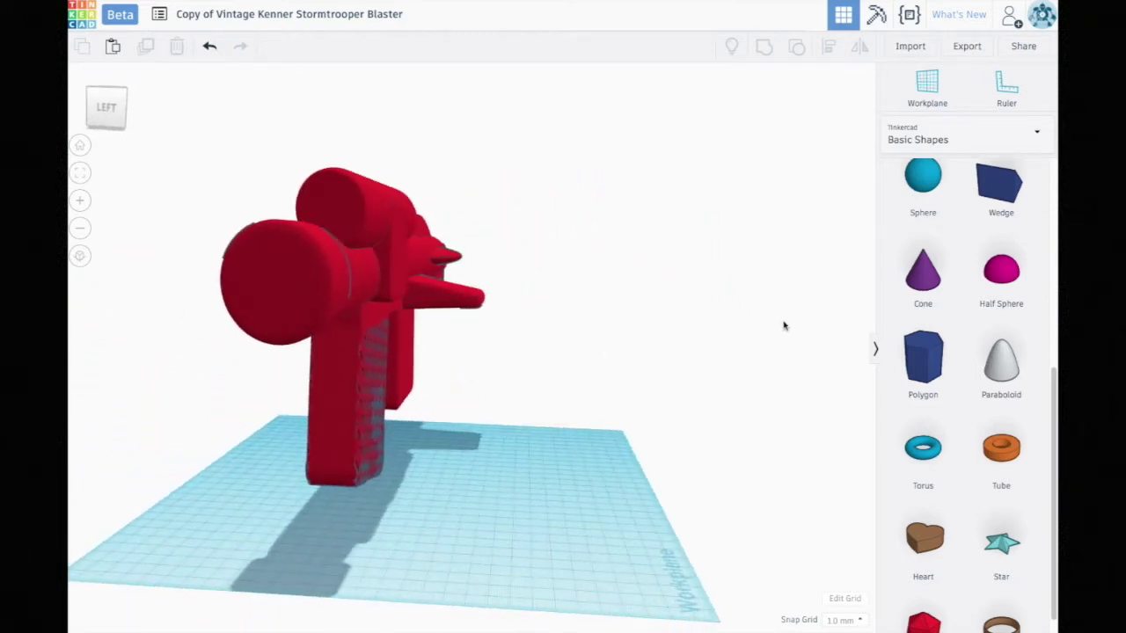
right_click_drag(297, 375, 84, 365)
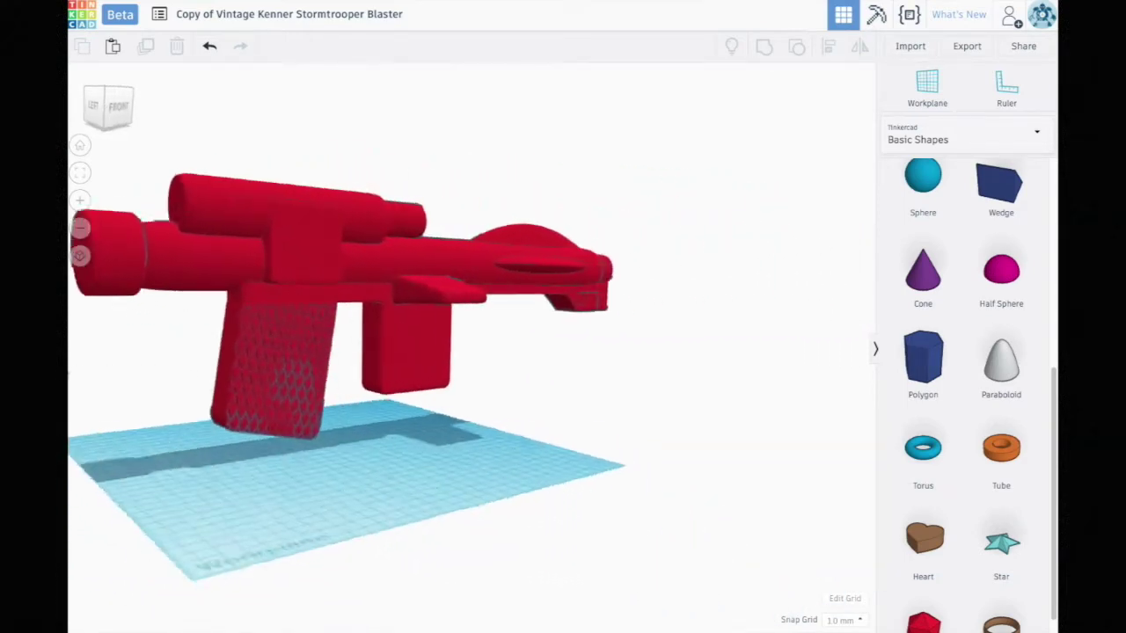
right_click_drag(497, 368, 466, 402)
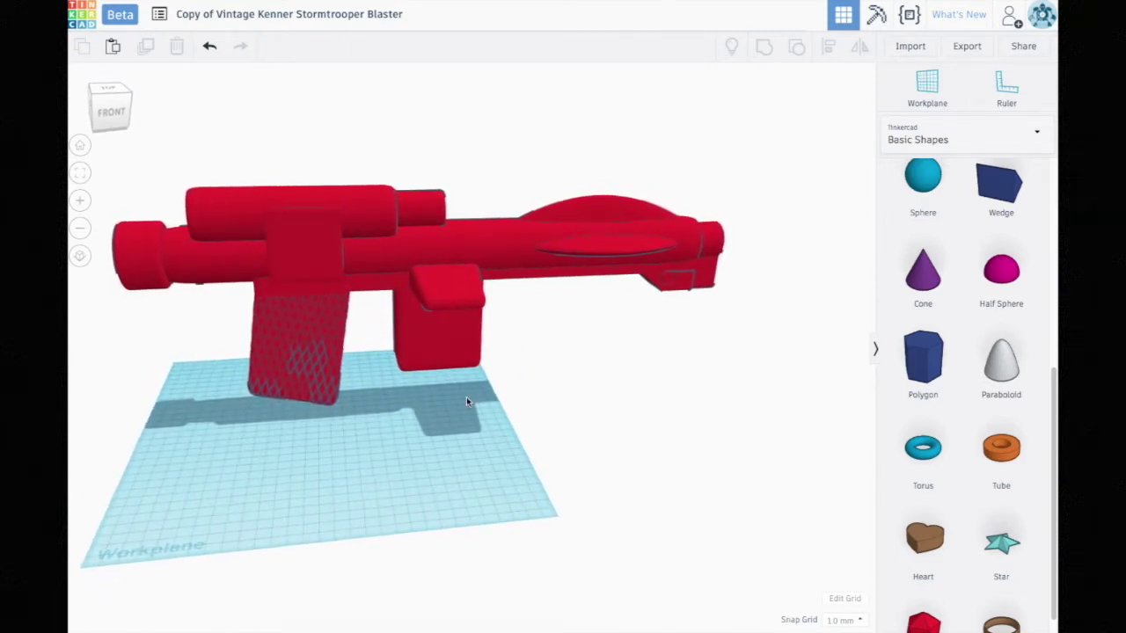
scroll(962, 273, "down", 1)
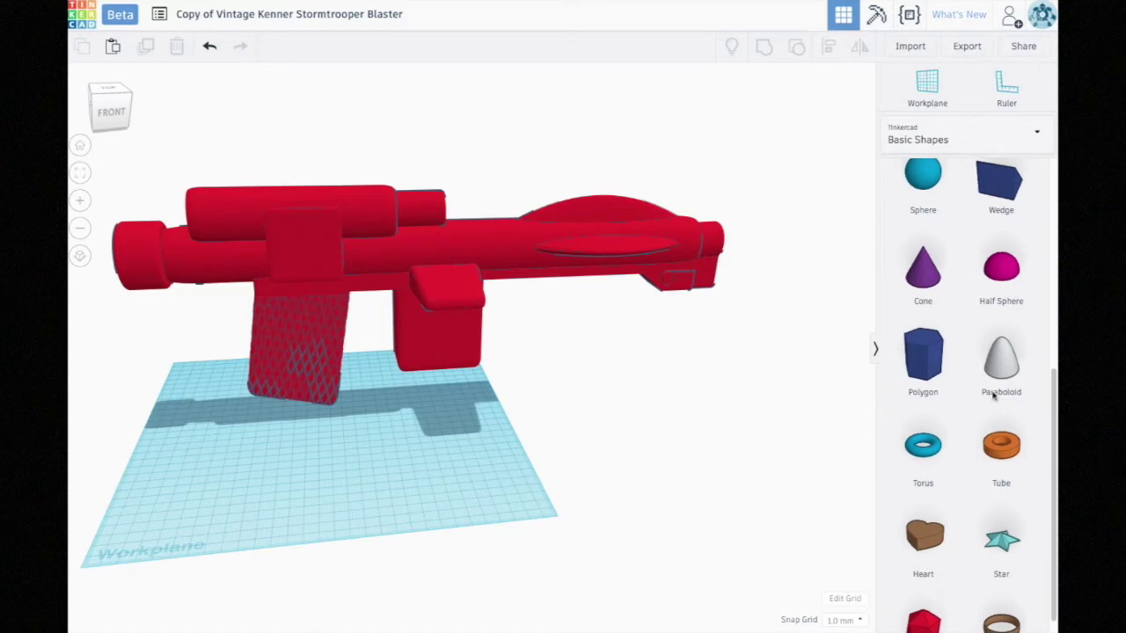
scroll(991, 403, "up", 5)
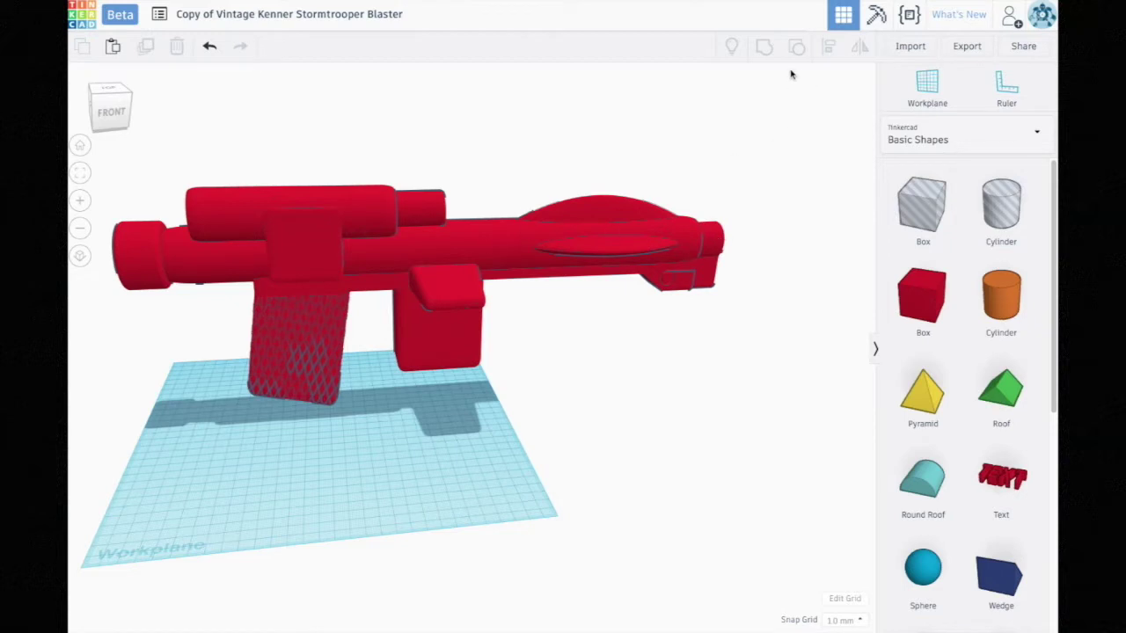
left_click(580, 223)
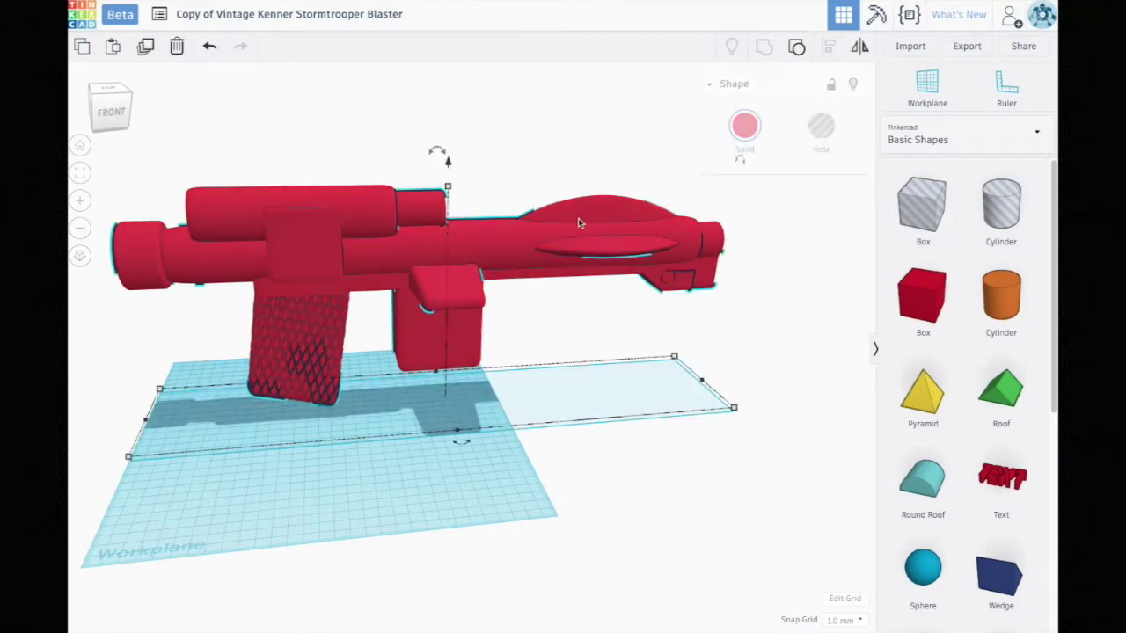
left_click(795, 48)
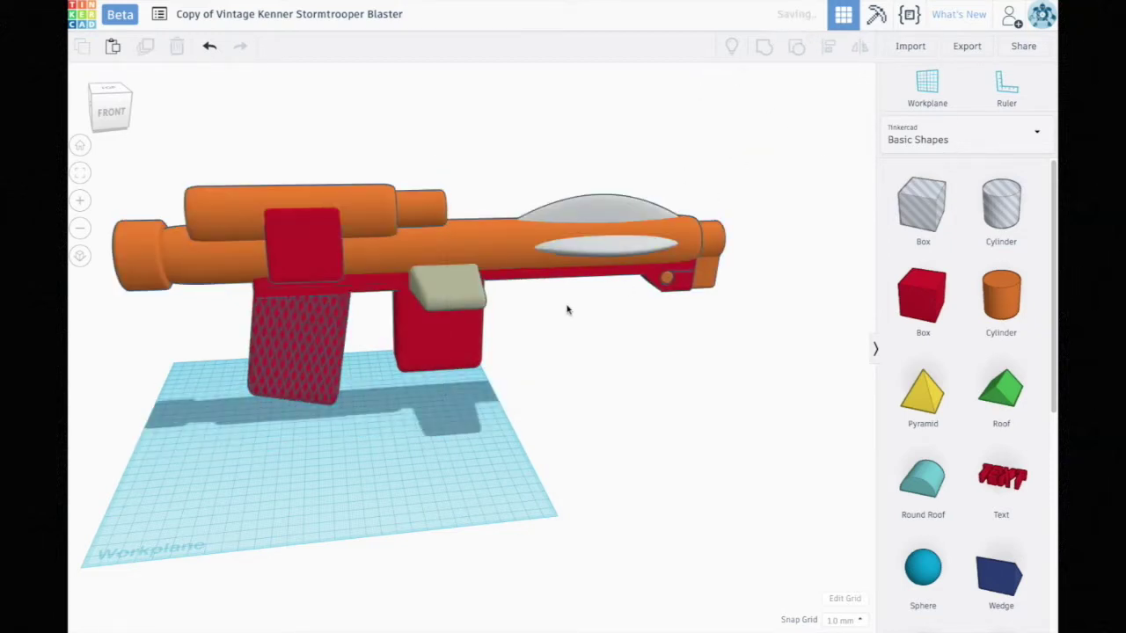
right_click_drag(389, 321, 384, 251)
left_click(384, 253)
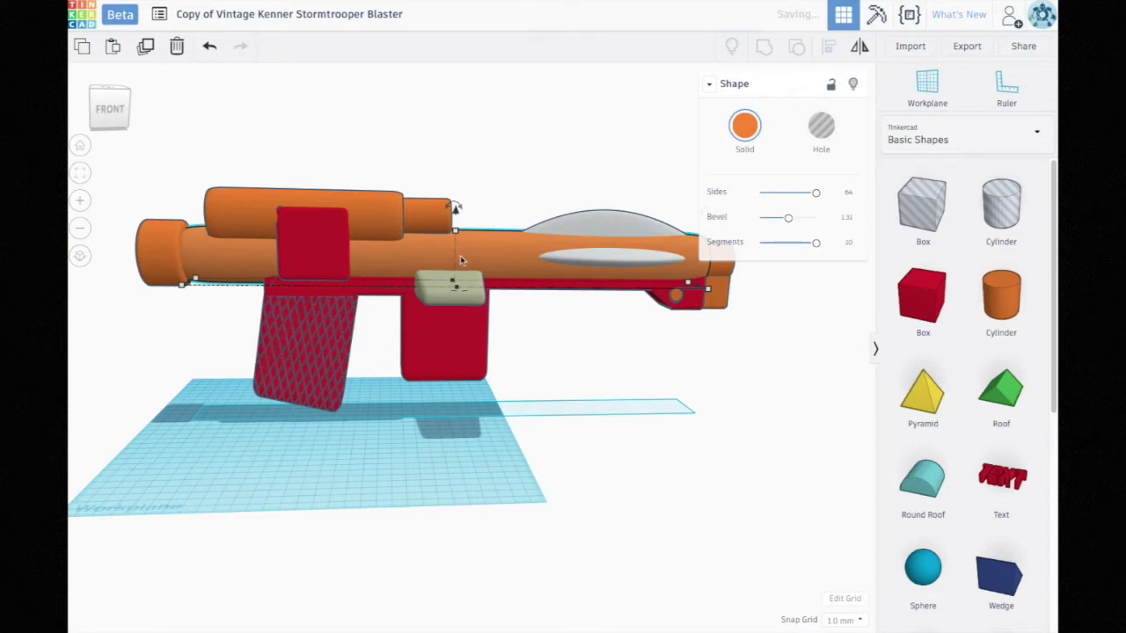
Add an upright cylinder beside the blaster with a 2.5 bevel and 10 segments
left_click_drag(1000, 321, 359, 283)
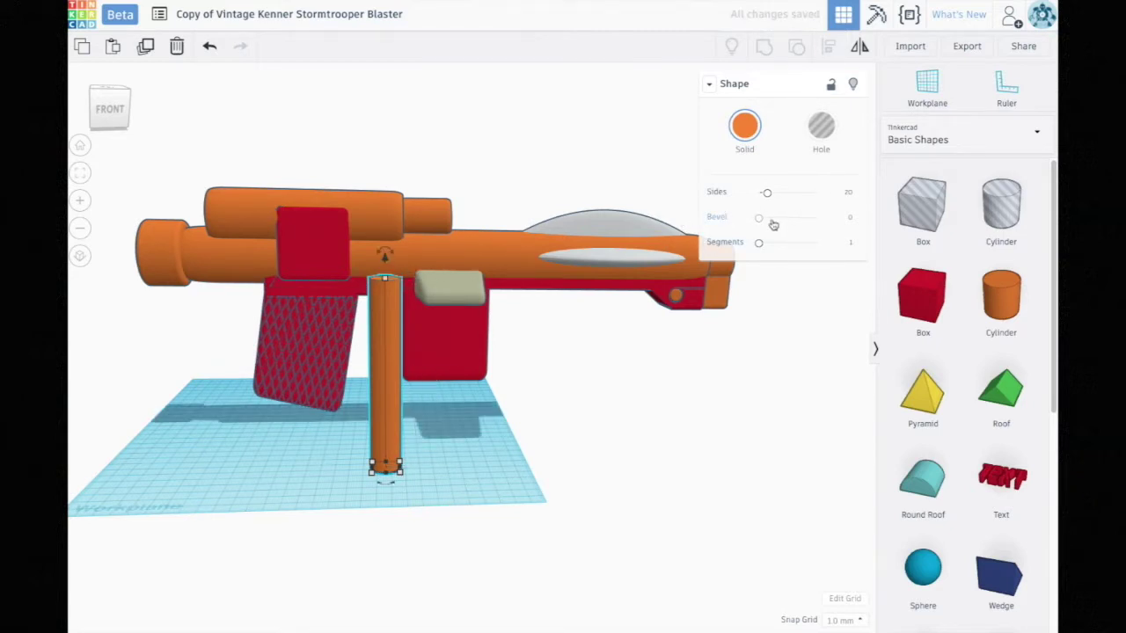
left_click_drag(762, 221, 842, 193)
left_click_drag(760, 243, 816, 242)
scroll(442, 230, "up", 5)
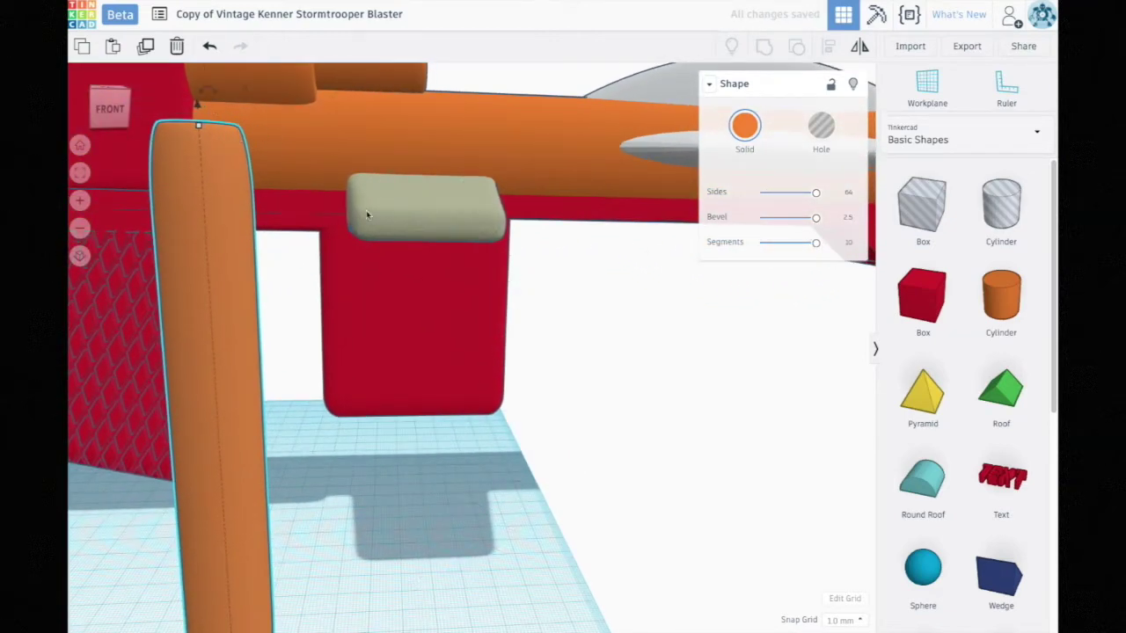
right_click_drag(316, 407, 271, 467)
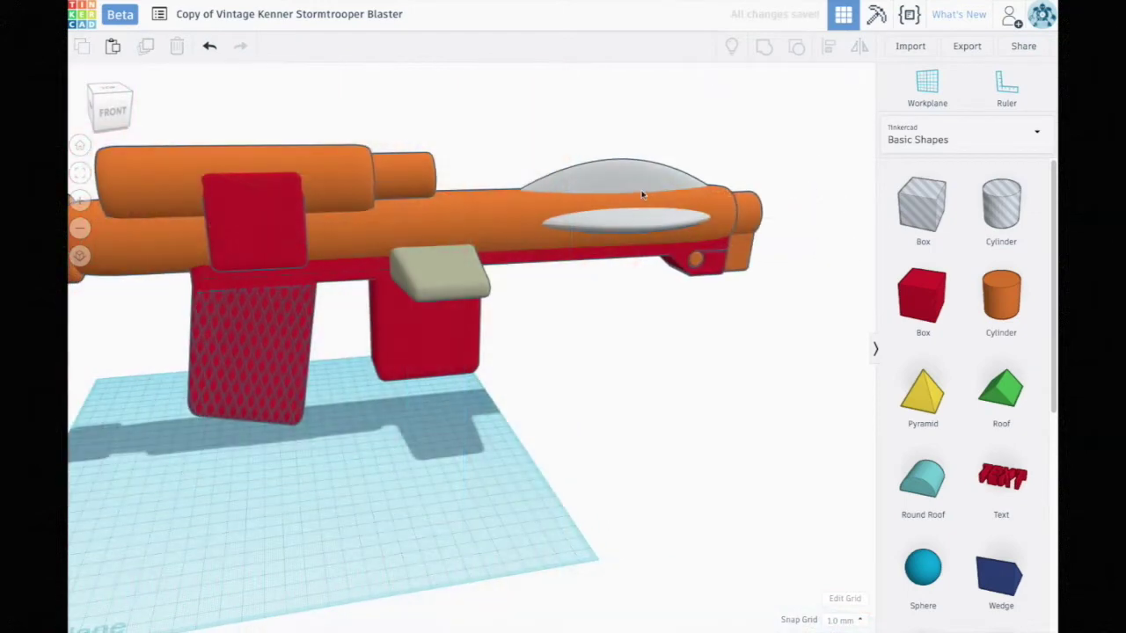
Place a paraboloid on top of the orange barrel, then deselect it
left_click(612, 180)
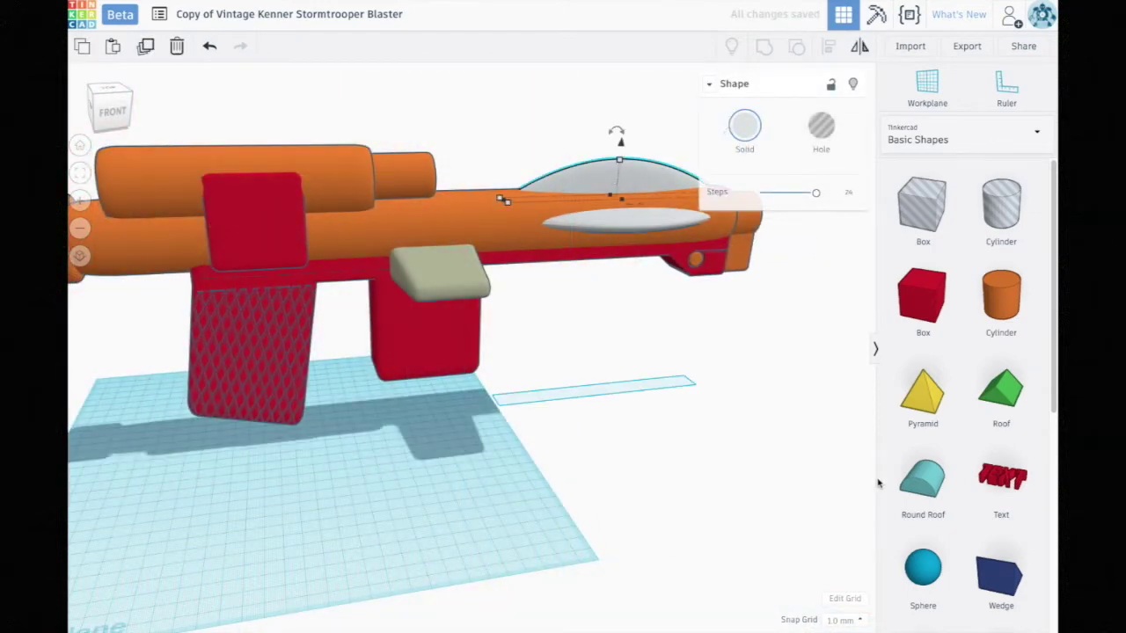
scroll(959, 454, "down", 3)
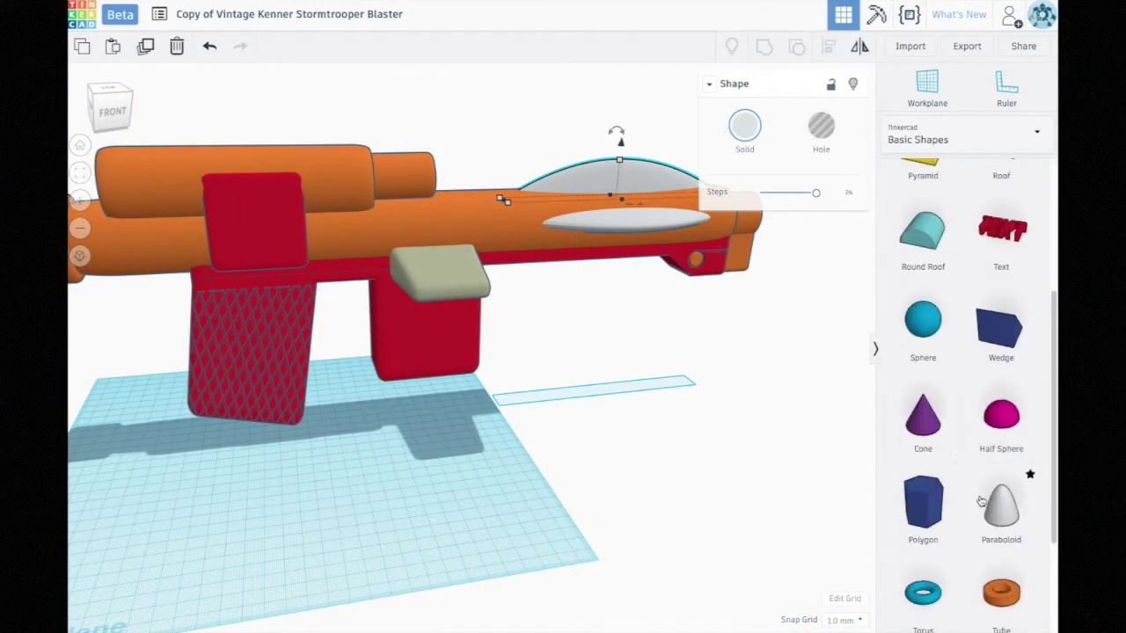
left_click_drag(987, 519, 564, 169)
left_click(548, 283)
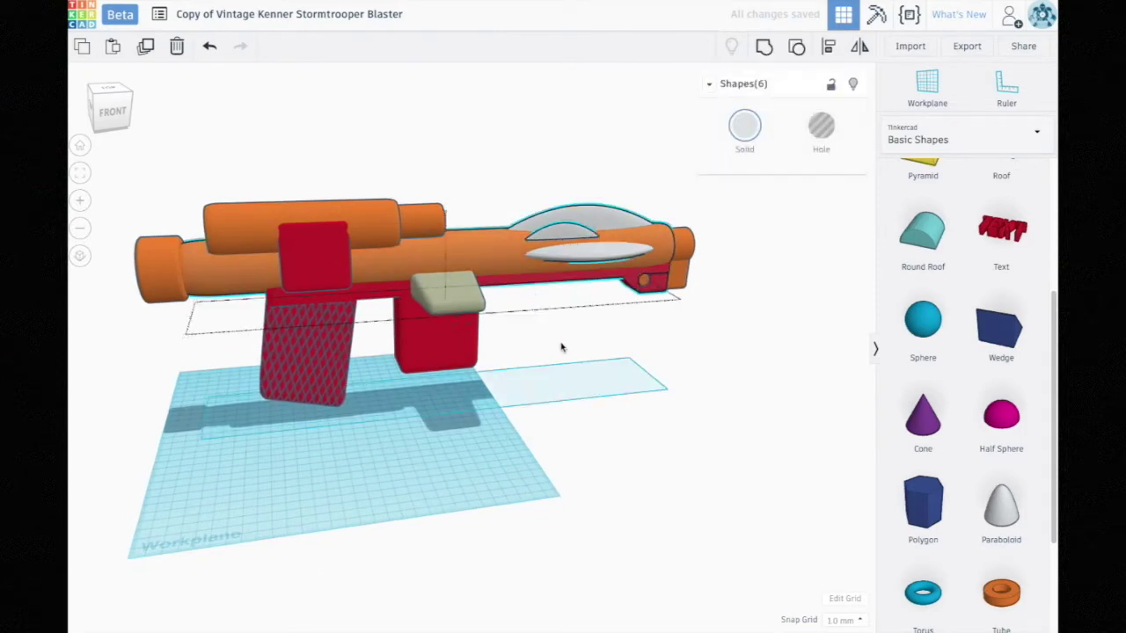
right_click_drag(557, 347, 545, 211)
left_click(519, 197)
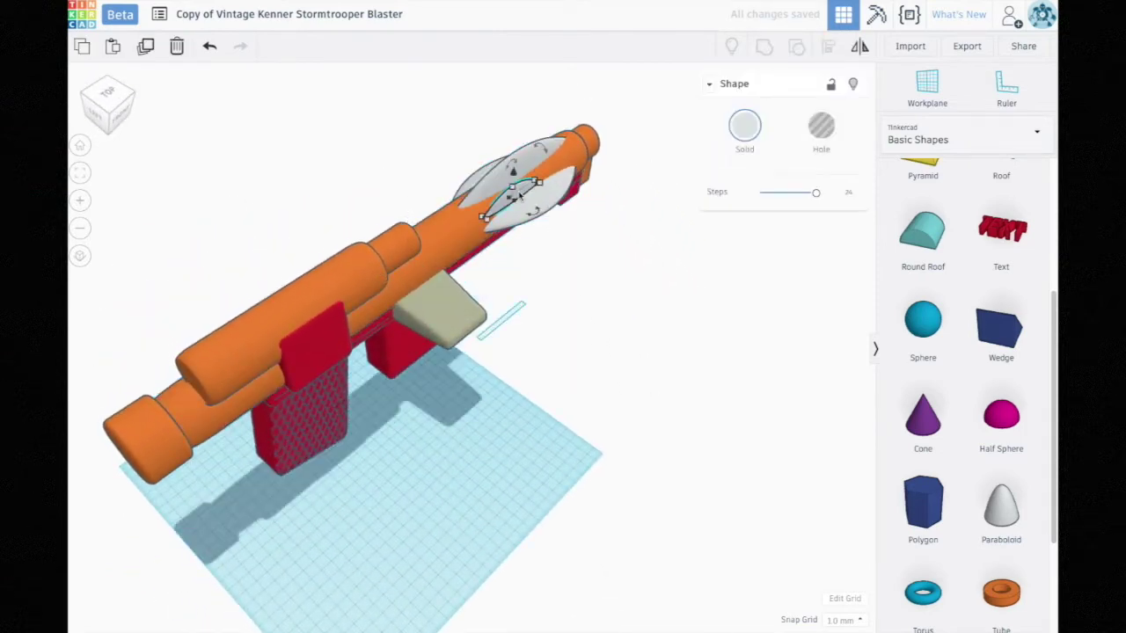
key("Escape")
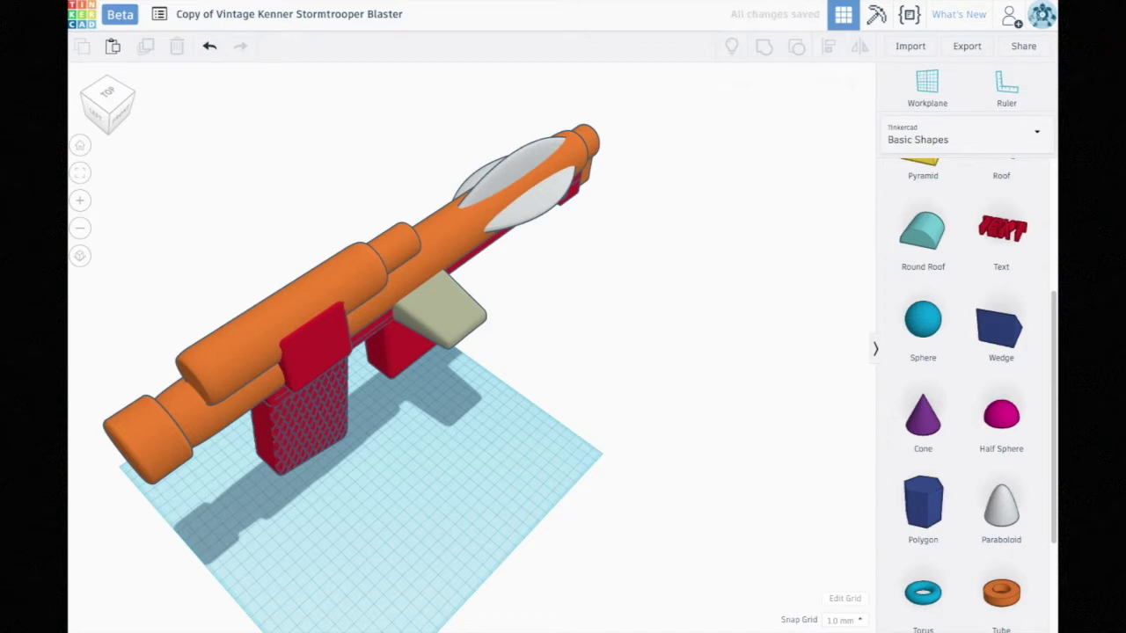
right_click_drag(457, 350, 317, 361)
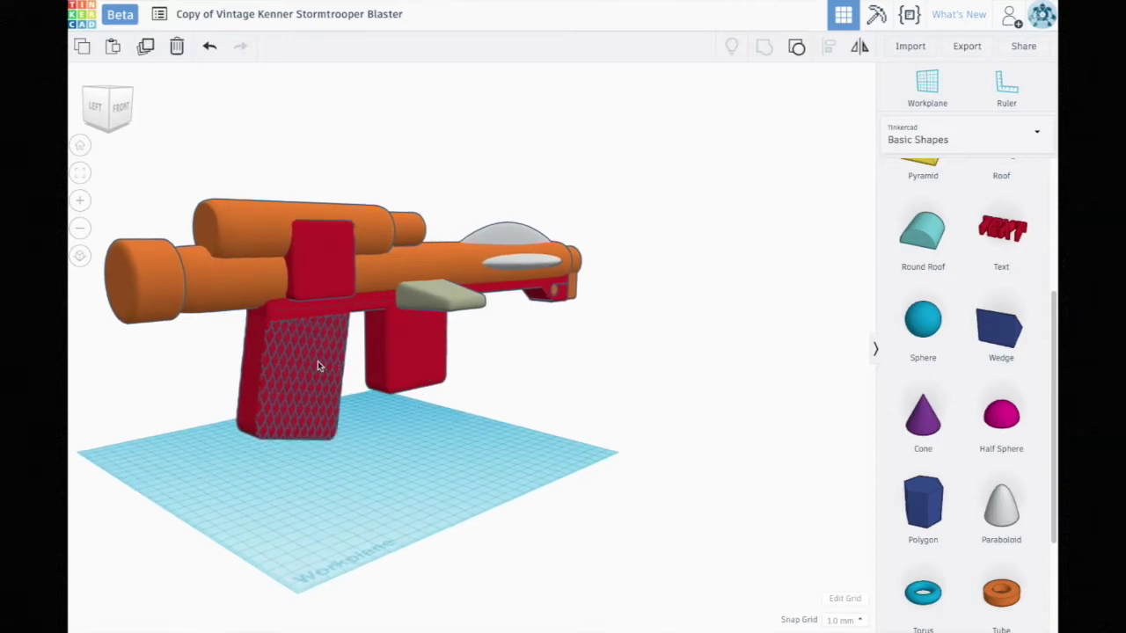
left_click(317, 362)
scroll(319, 364, "up", 5)
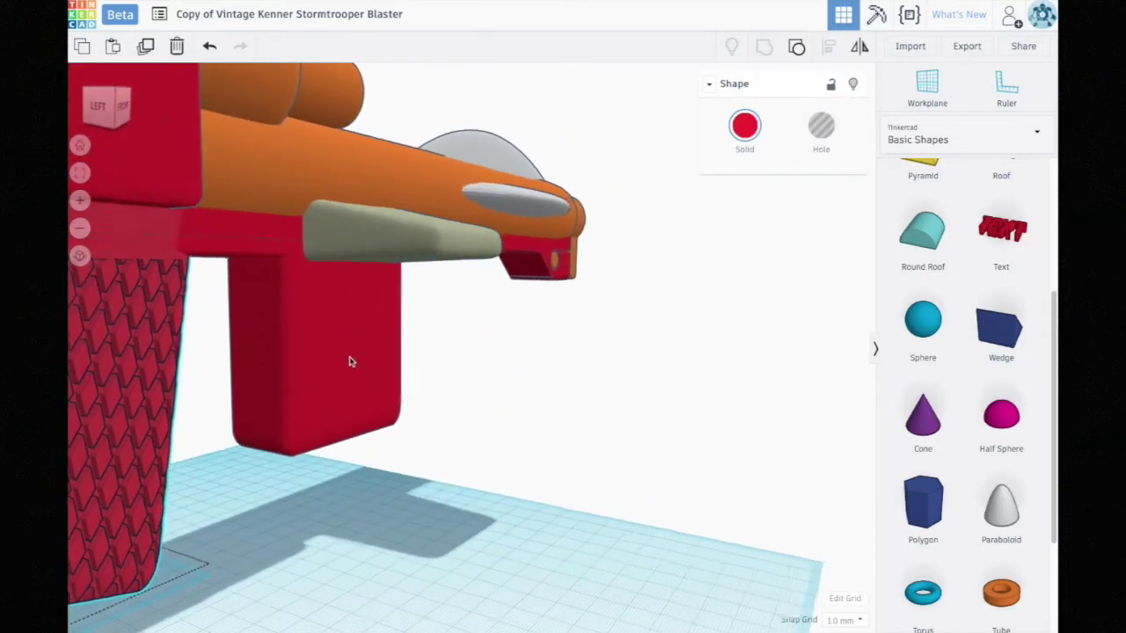
right_click_drag(238, 367, 302, 358)
scroll(350, 350, "down", 5)
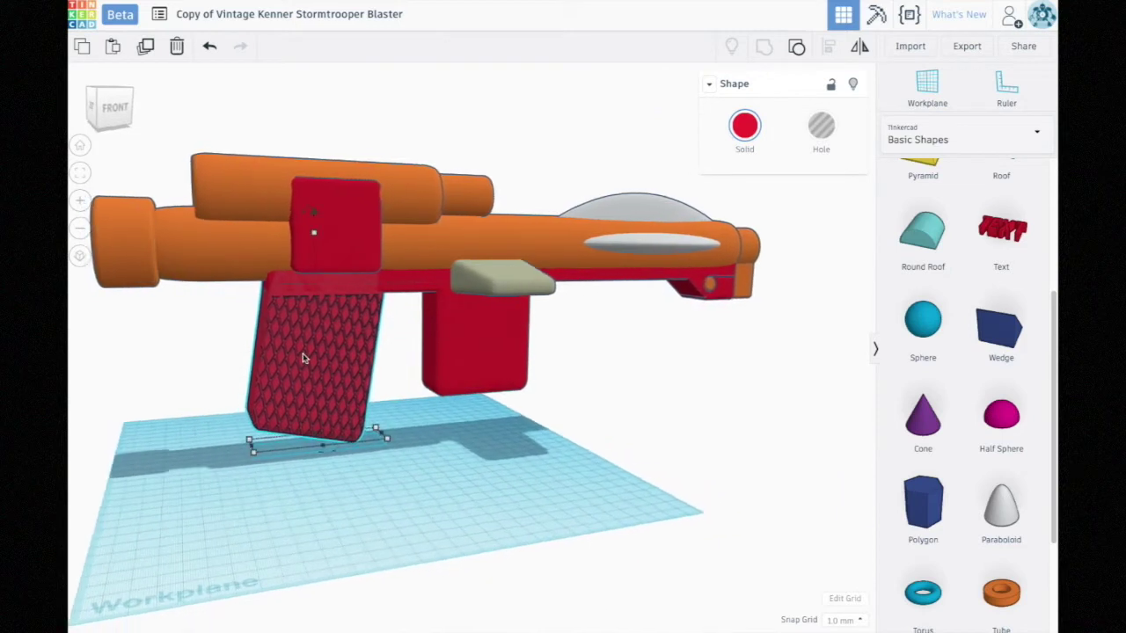
Ungroup the patterned grip, inspect the exposed lattice hole pieces, then undo the ungroup
left_click(796, 47)
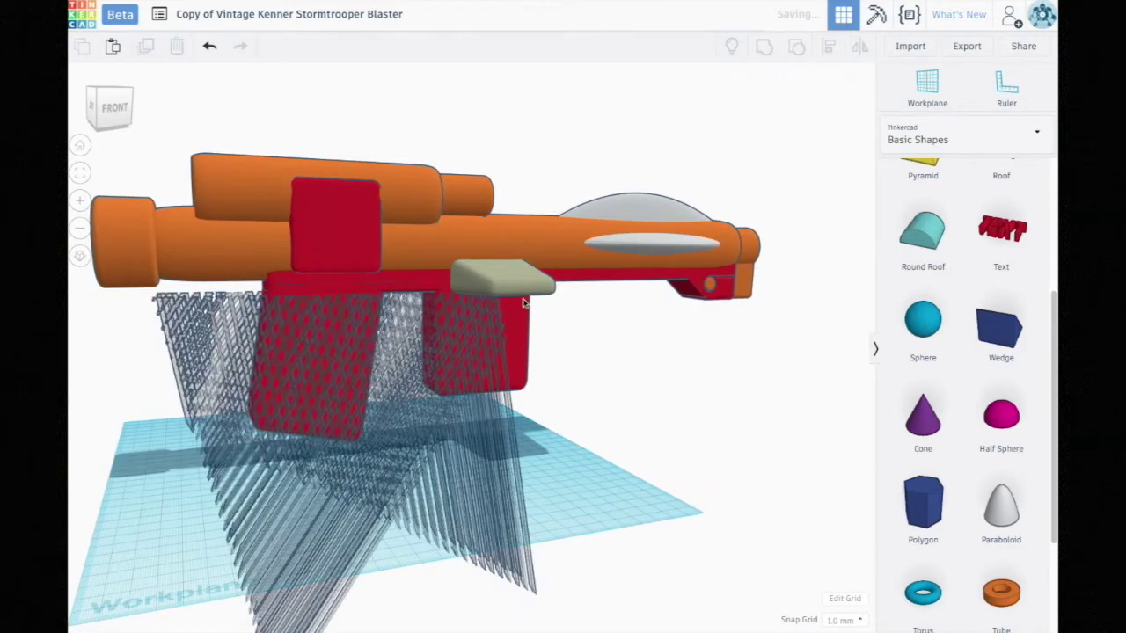
right_click_drag(379, 459, 397, 428)
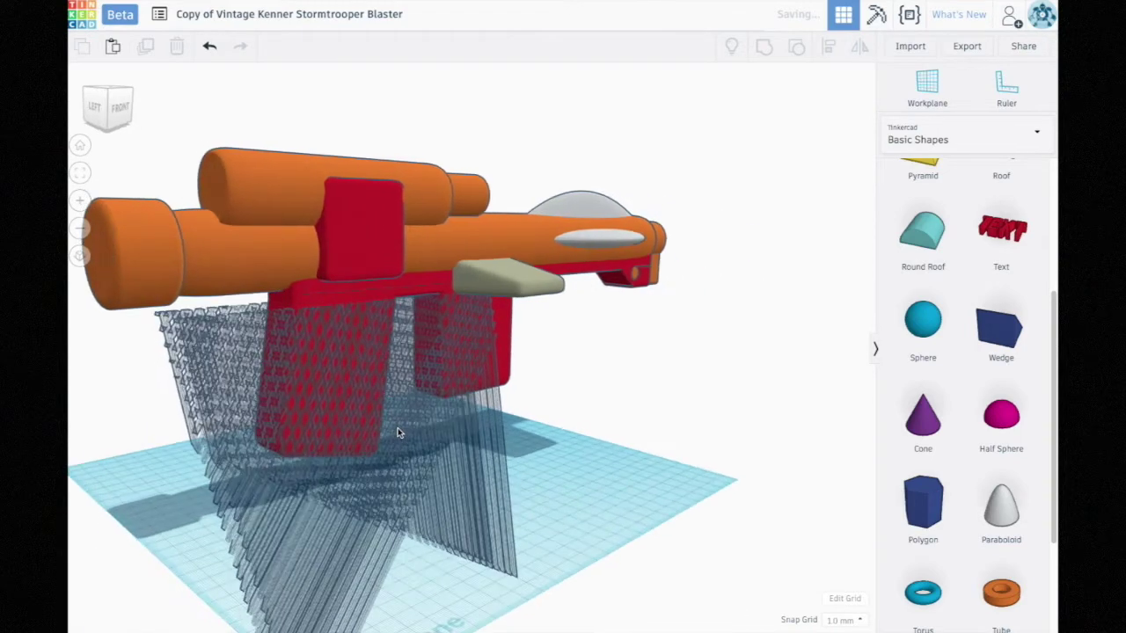
right_click_drag(321, 533, 260, 506)
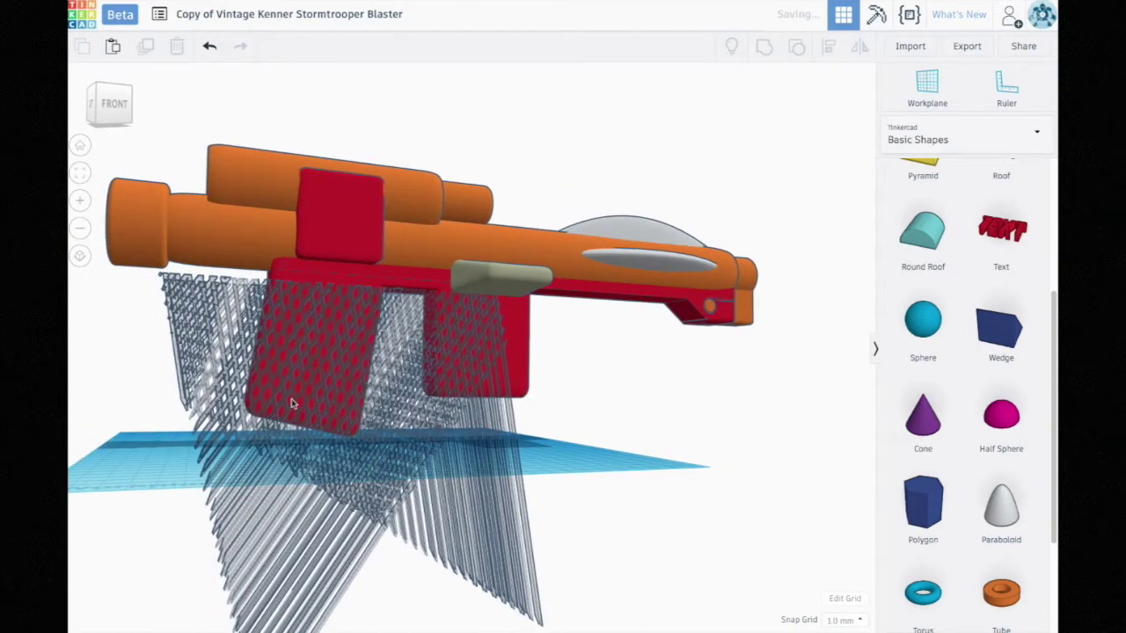
right_click_drag(201, 411, 505, 440)
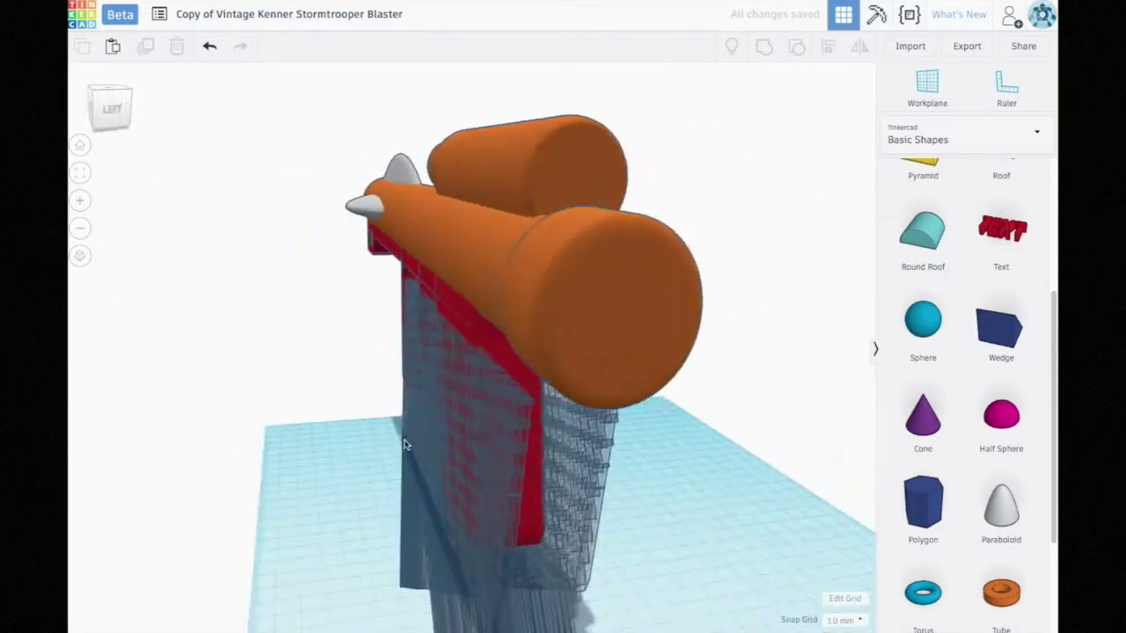
right_click_drag(404, 444, 225, 431)
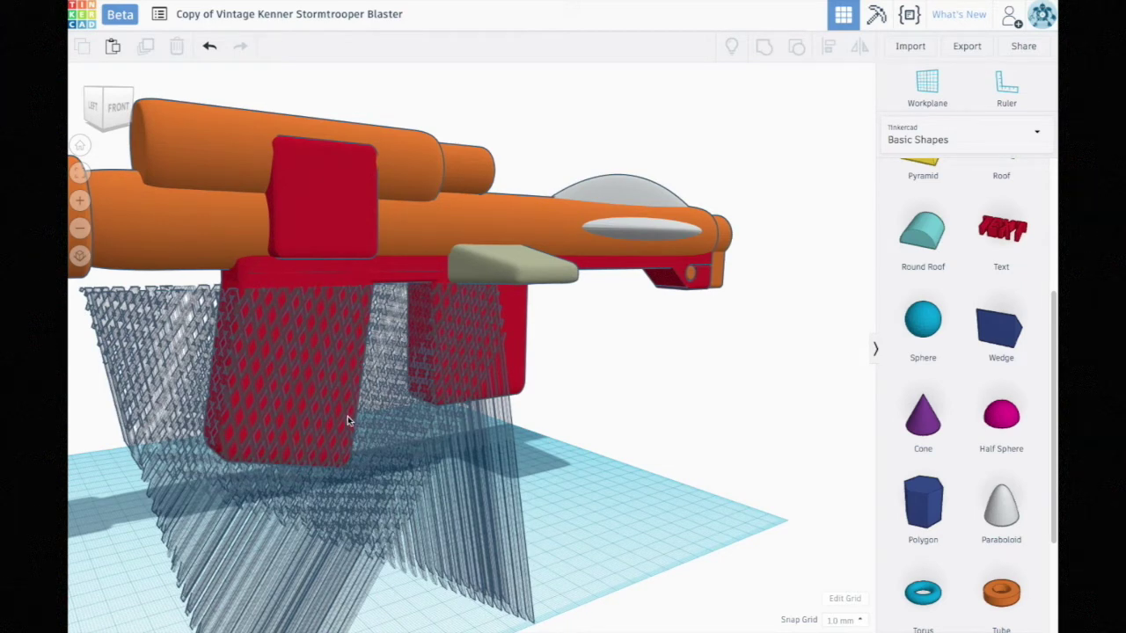
right_click_drag(249, 369, 320, 331)
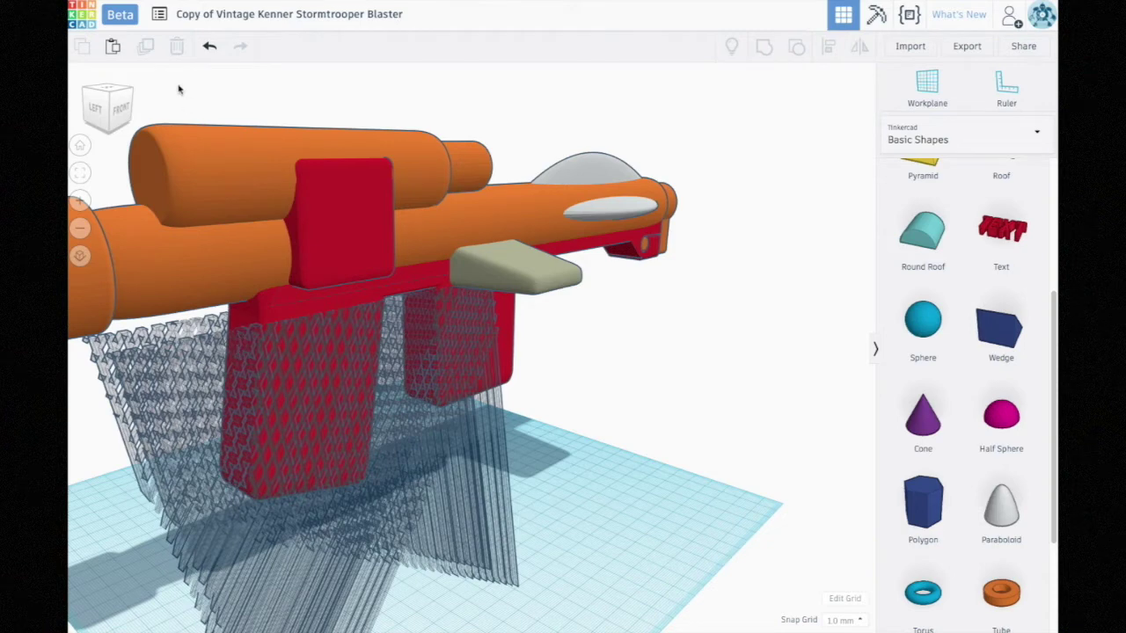
left_click(209, 47)
Inspect the regrouped diamond-patterned red grip, then select the tan block under the barrel
right_click_drag(326, 467, 272, 431)
scroll(269, 414, "up", 5)
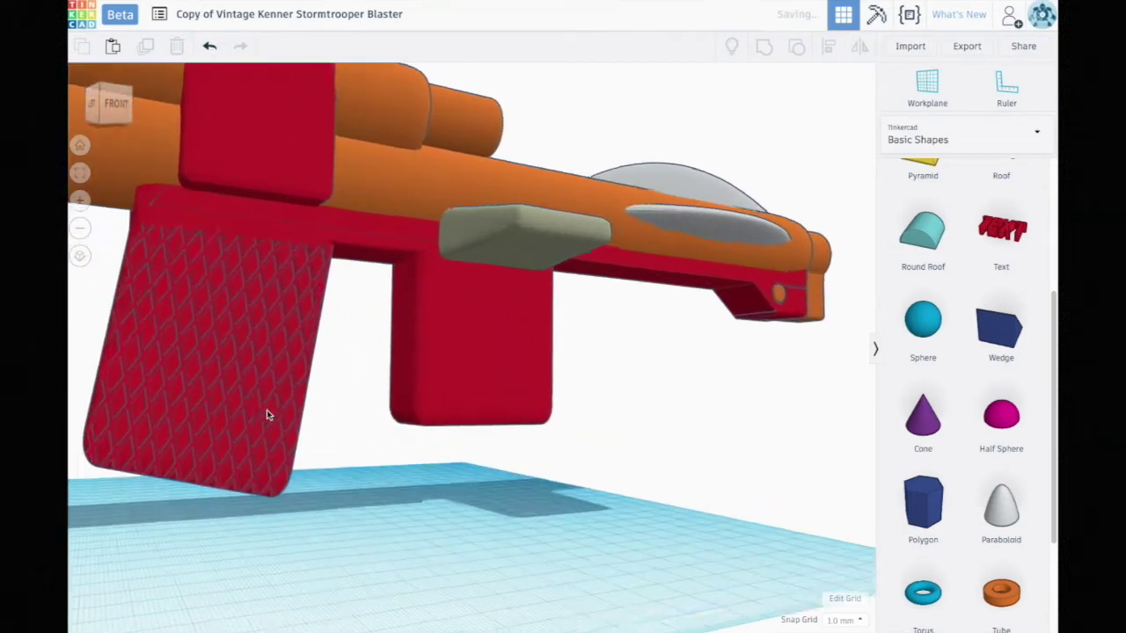
right_click_drag(329, 423, 249, 431)
scroll(391, 431, "down", 5)
scroll(330, 442, "down", 3)
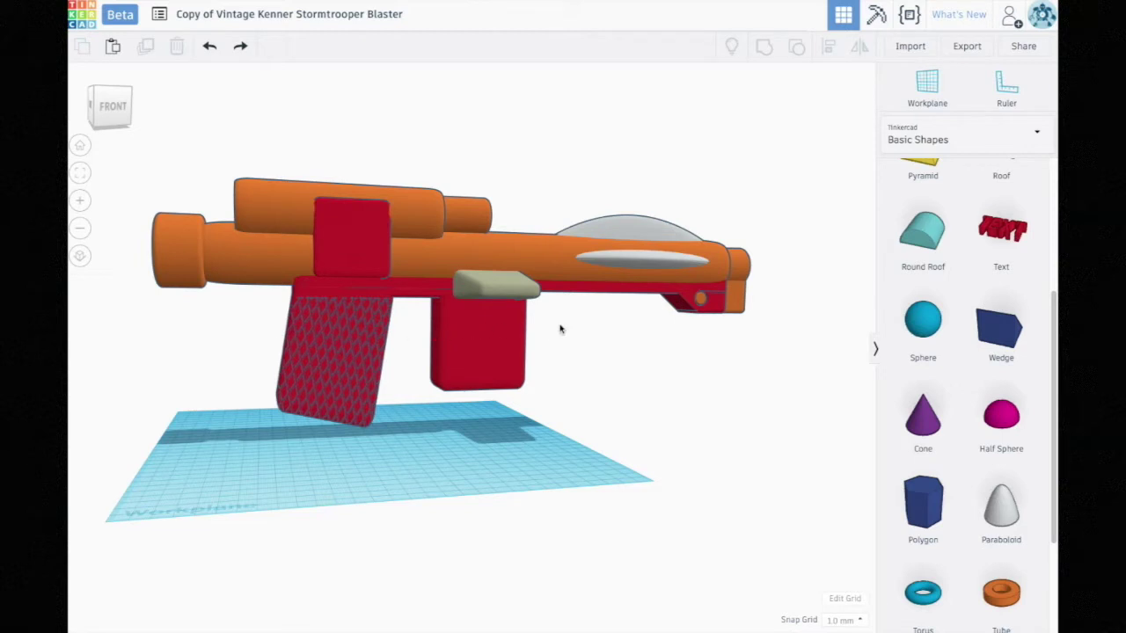
middle_click_drag(557, 316, 525, 336)
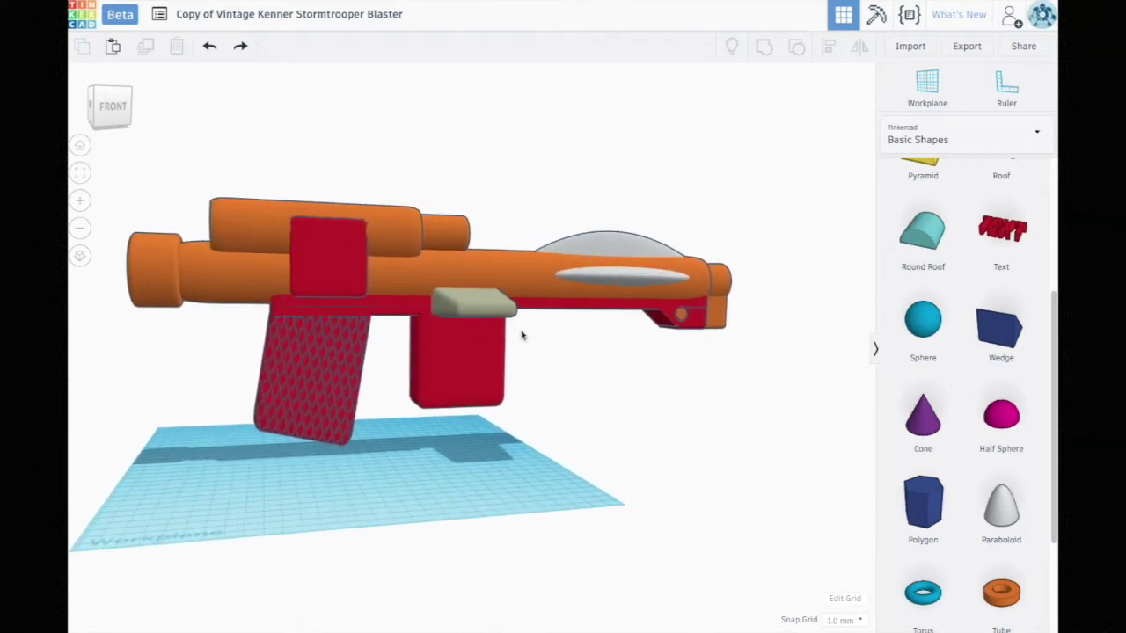
right_click_drag(521, 335, 668, 357)
left_click(485, 327)
scroll(936, 425, "down", 5)
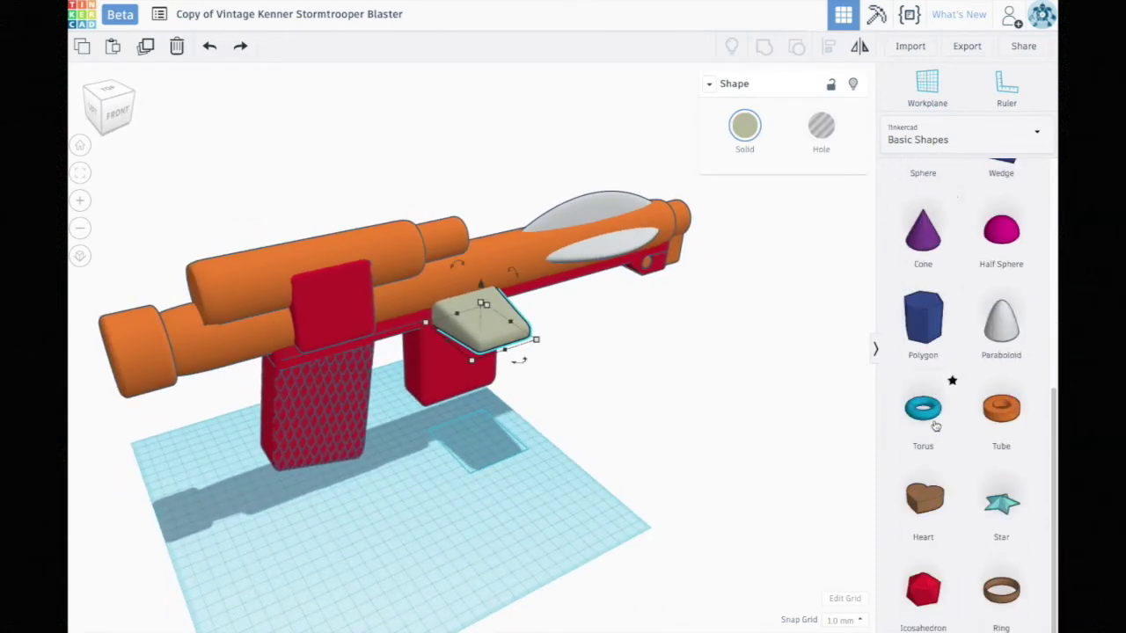
scroll(945, 502, "up", 4)
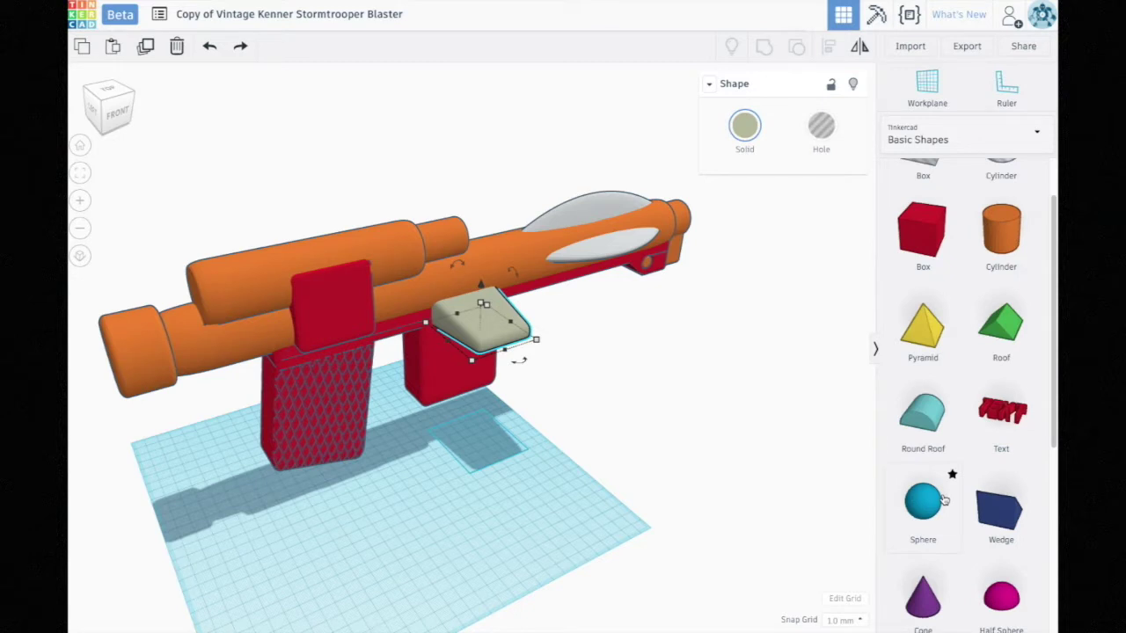
left_click_drag(985, 510, 427, 465)
right_click_drag(427, 464, 452, 452)
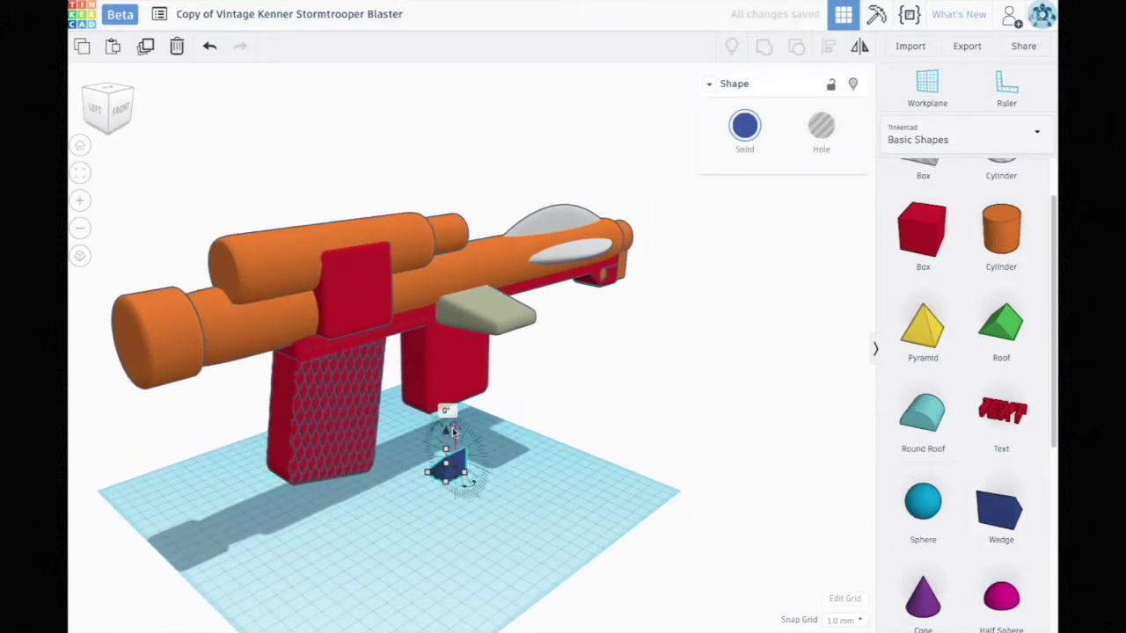
left_click_drag(453, 431, 479, 344)
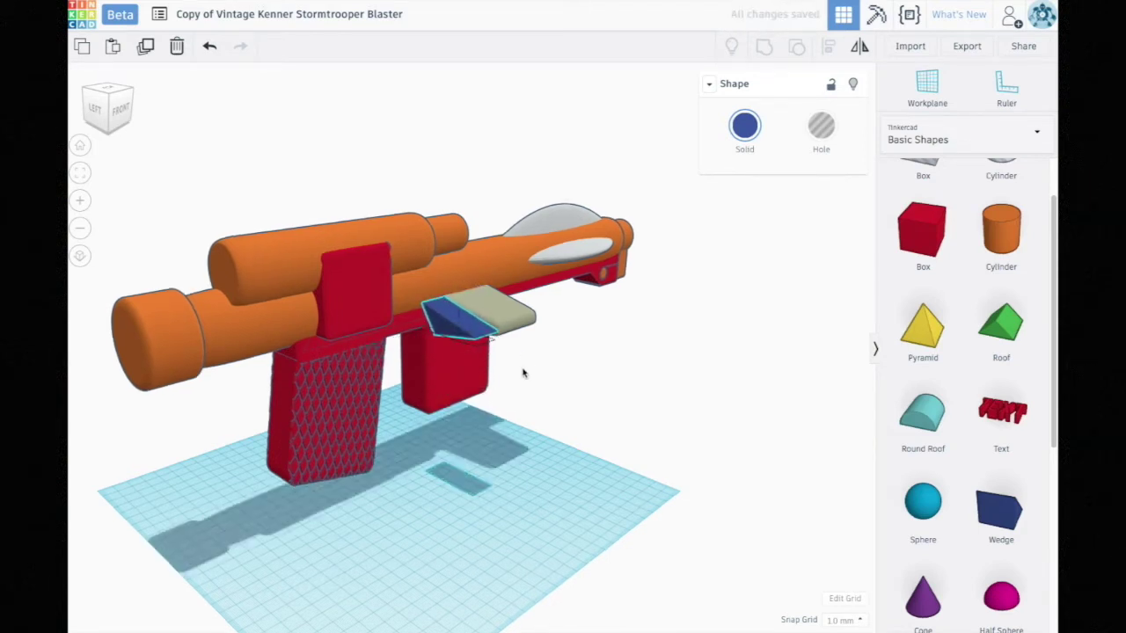
scroll(523, 374, "up", 8)
right_click_drag(455, 389, 435, 379)
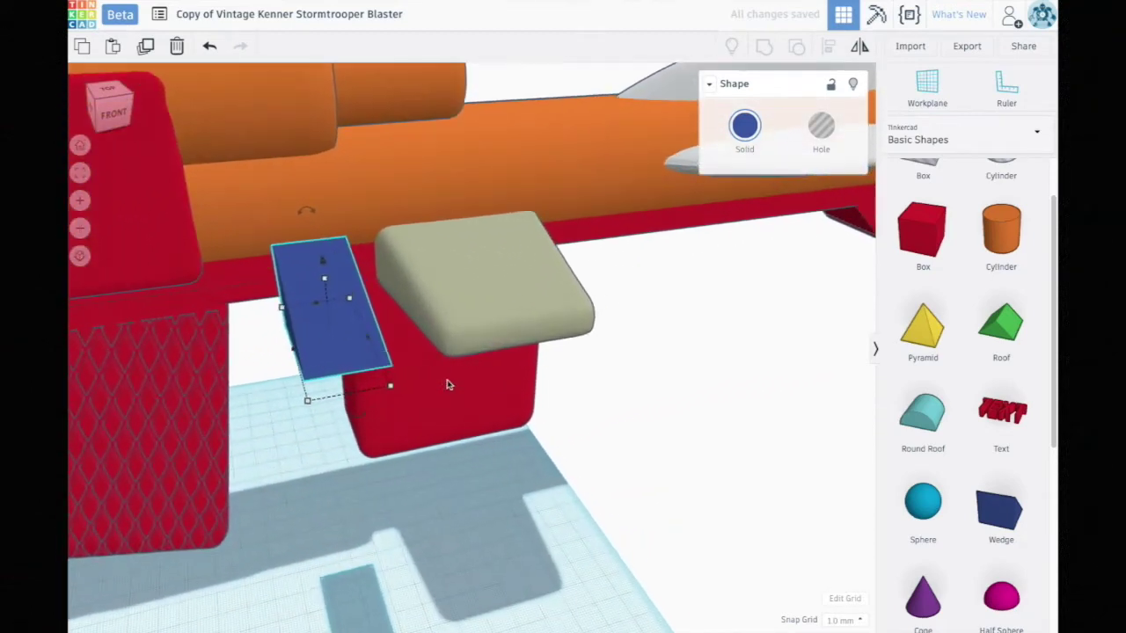
scroll(447, 385, "up", 3)
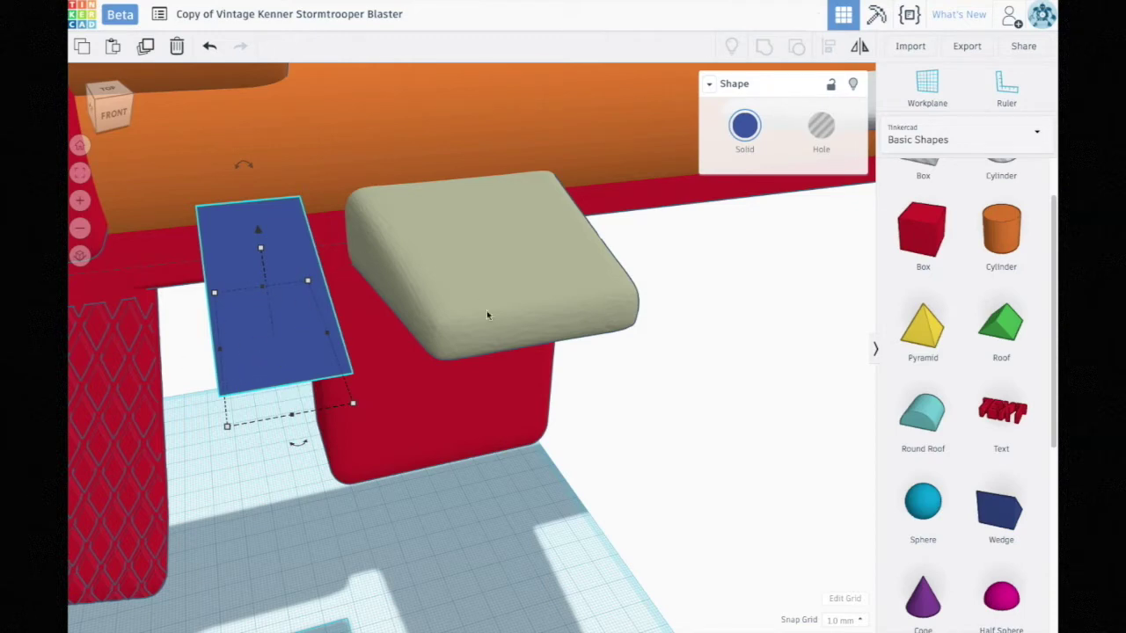
right_click_drag(486, 315, 518, 335)
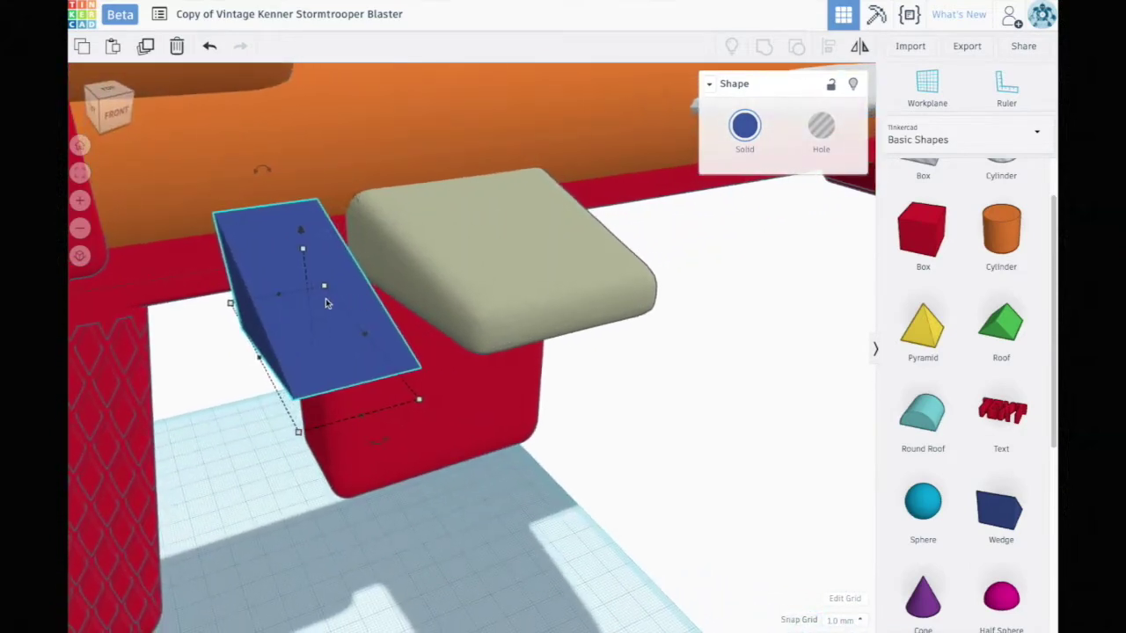
key("Delete")
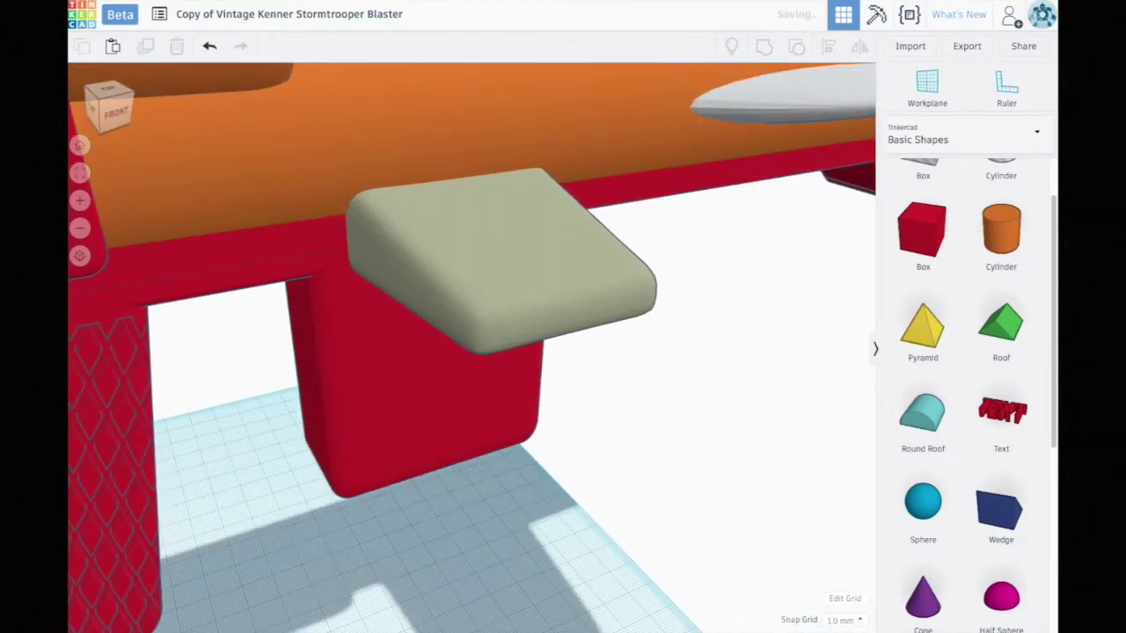
key("f")
scroll(372, 294, "down", 3)
Orbit around the blaster to view it from the front, left and back
scroll(372, 293, "up", 3)
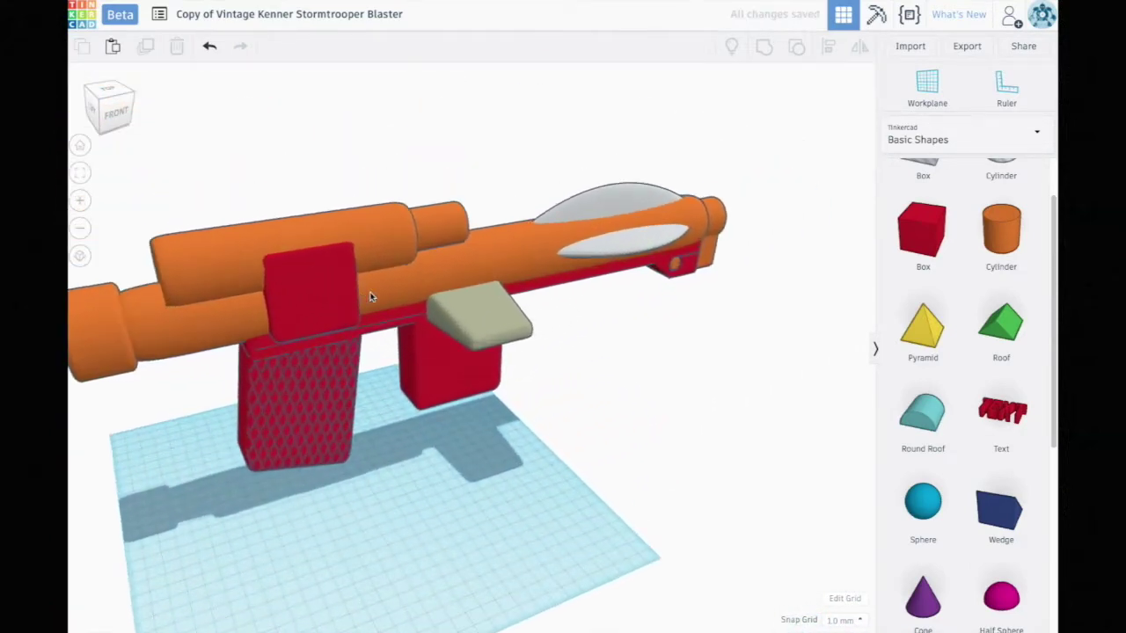
scroll(372, 294, "down", 2)
scroll(497, 328, "up", 2)
right_click_drag(497, 328, 485, 304)
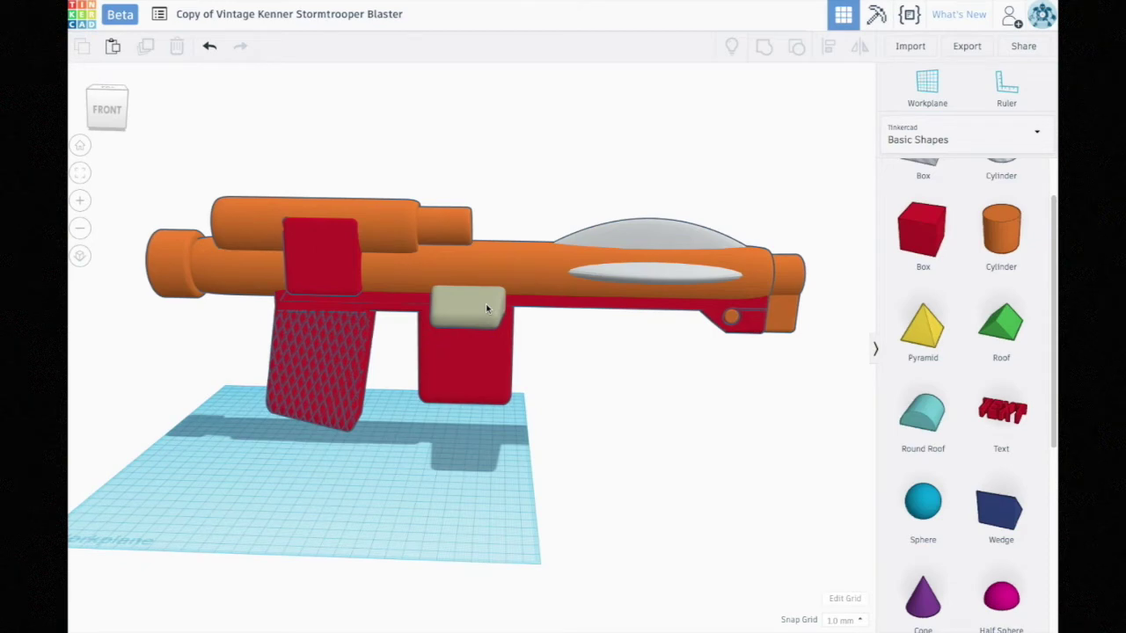
right_click_drag(486, 304, 801, 347)
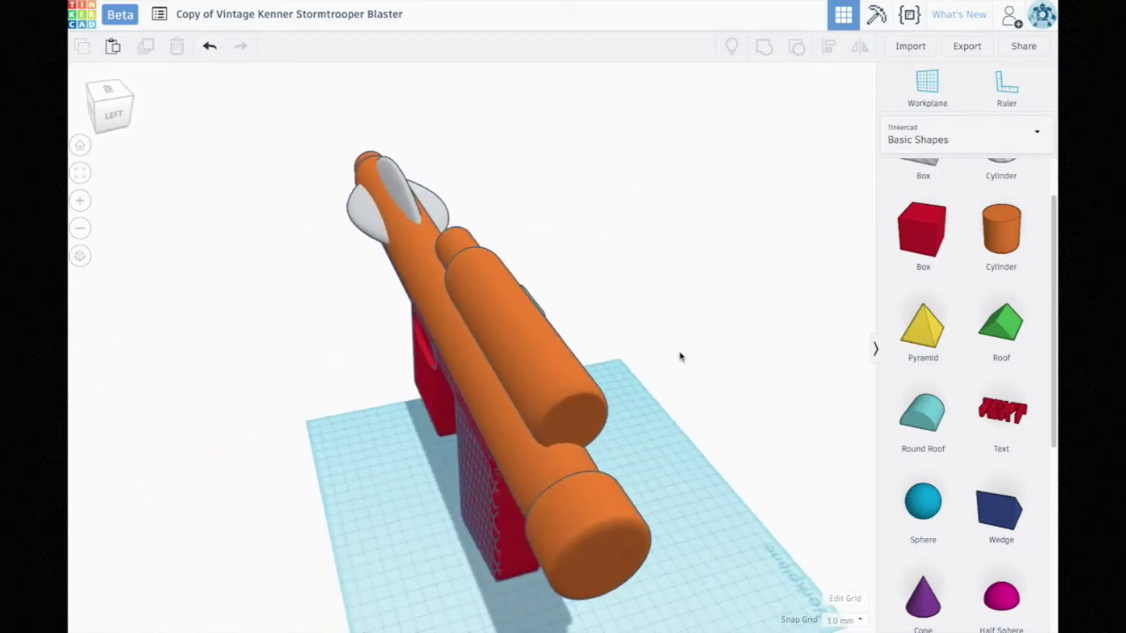
right_click_drag(442, 464, 597, 397)
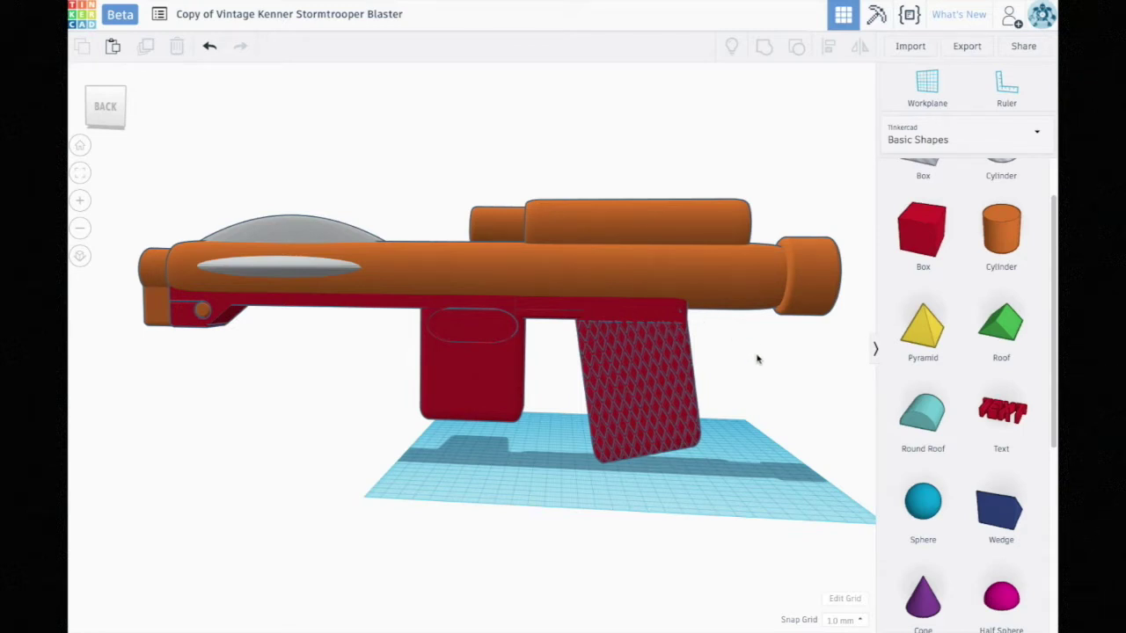
scroll(761, 378, "up", 3)
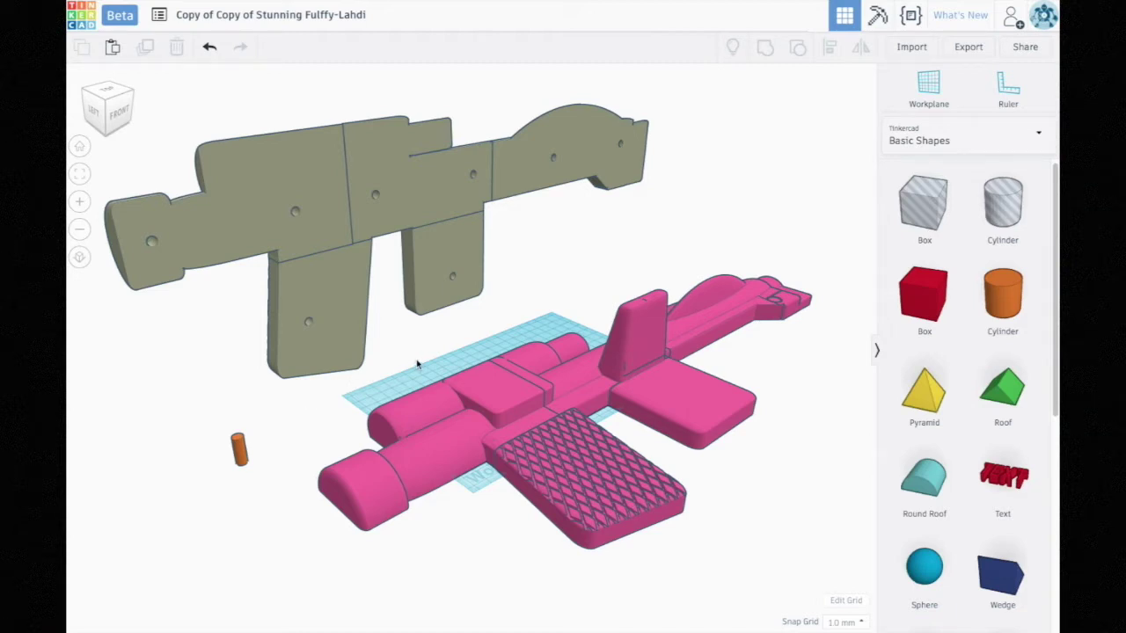
mouse_move(426, 355)
right_mouse_down()
mouse_move(302, 343)
mouse_move(412, 354)
right_mouse_up()
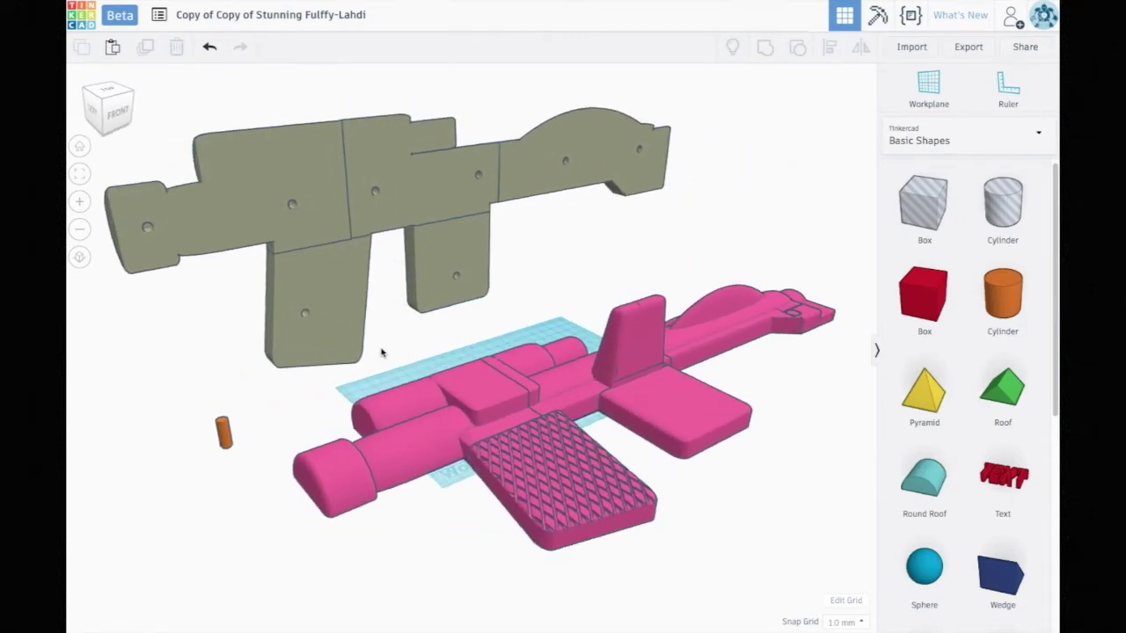
left_click(259, 209)
left_click(381, 197)
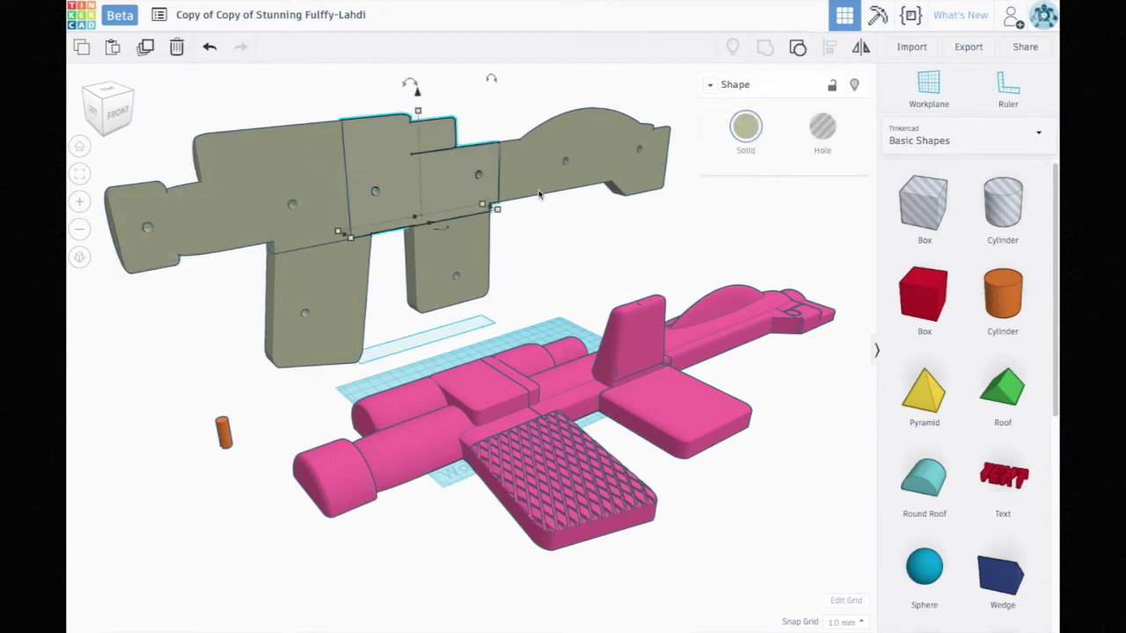
left_click(539, 193)
left_click(299, 281)
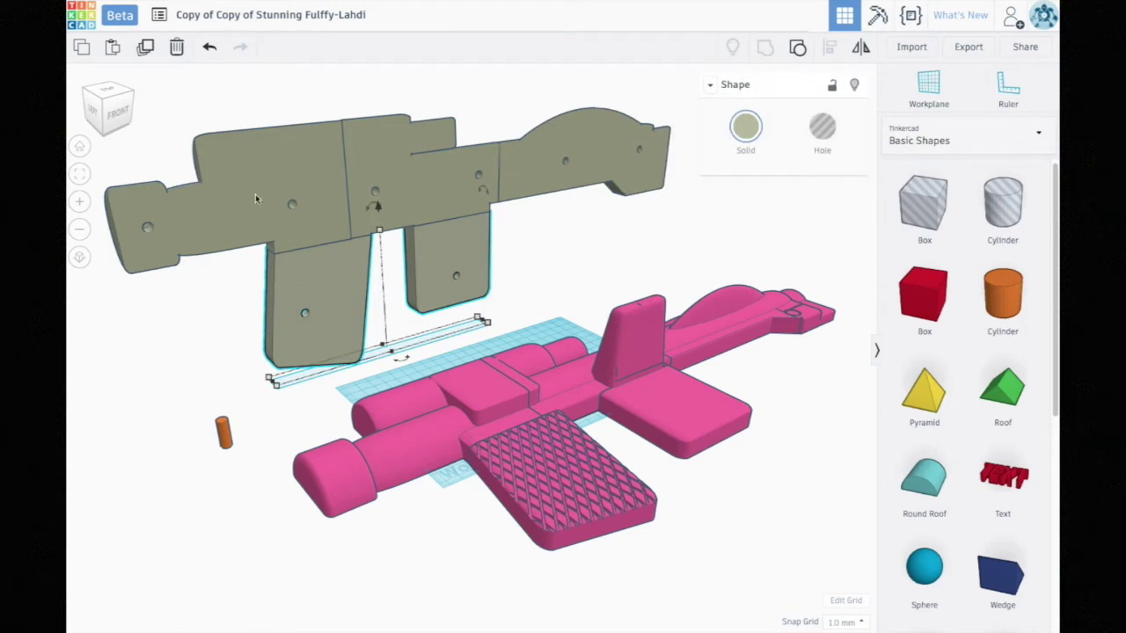
left_click(211, 206)
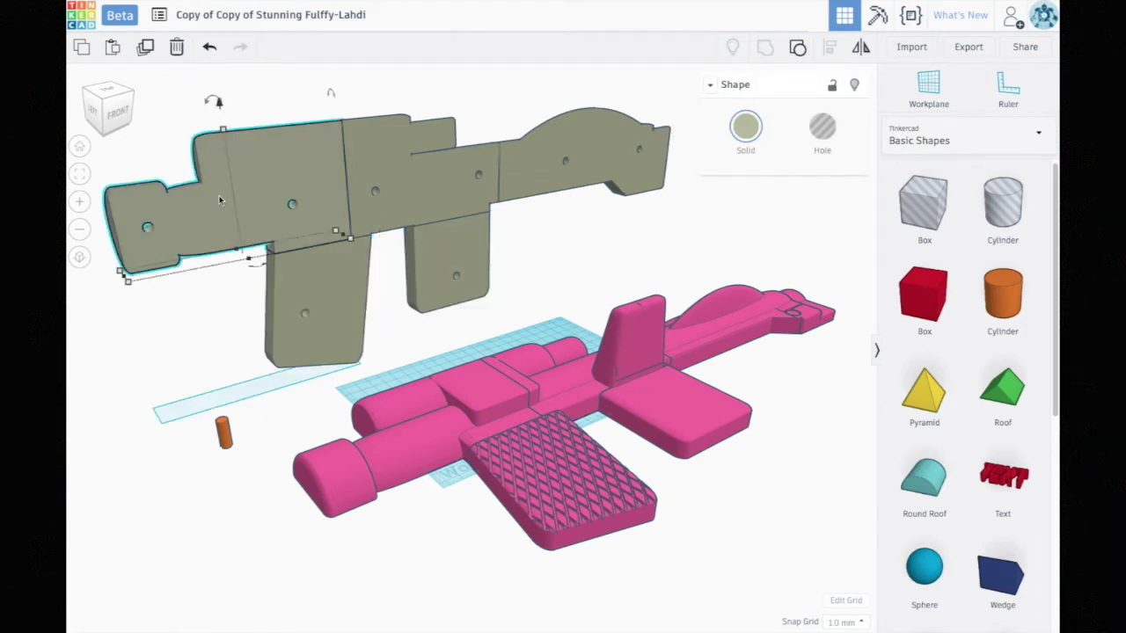
scroll(220, 199, "down", 5)
scroll(219, 196, "up", 5)
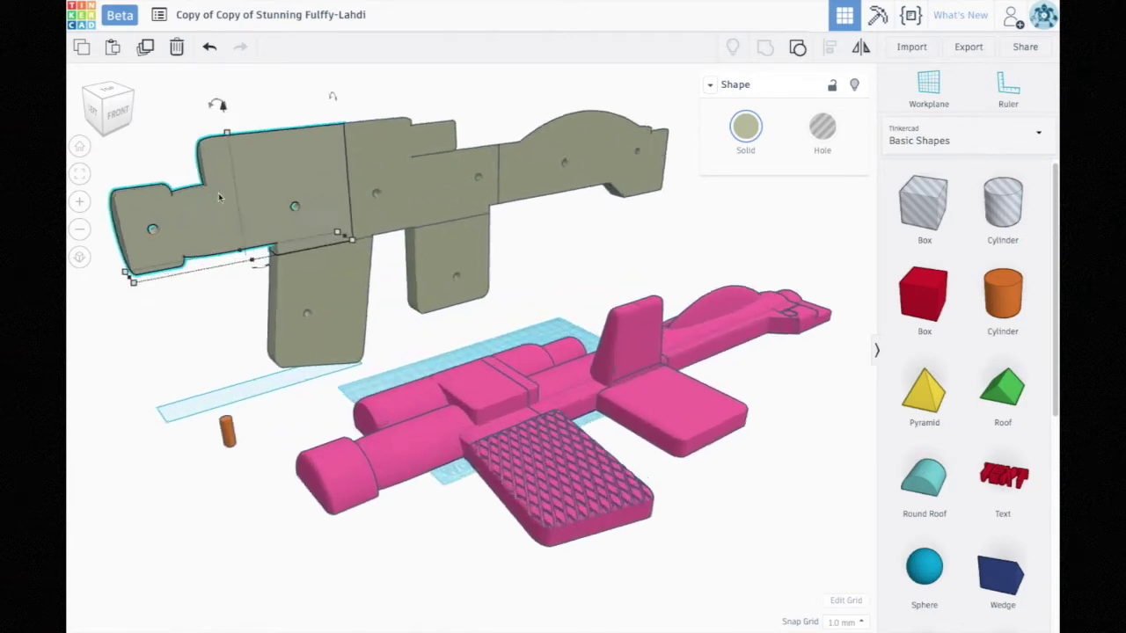
scroll(219, 194, "down", 5)
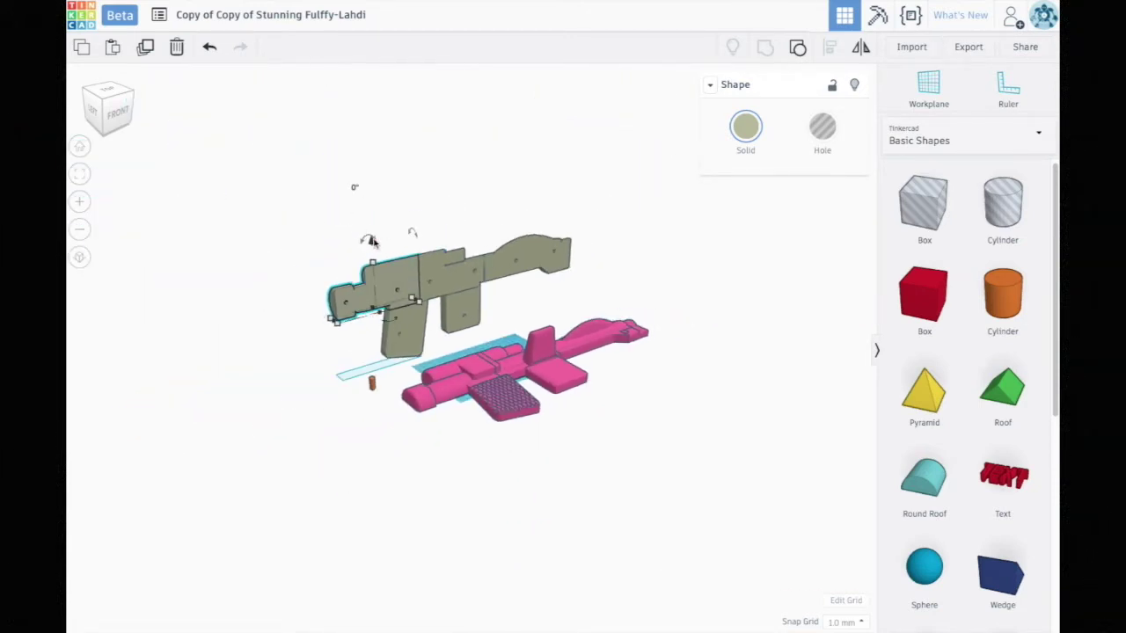
left_click_drag(372, 241, 364, 139)
left_click(531, 173)
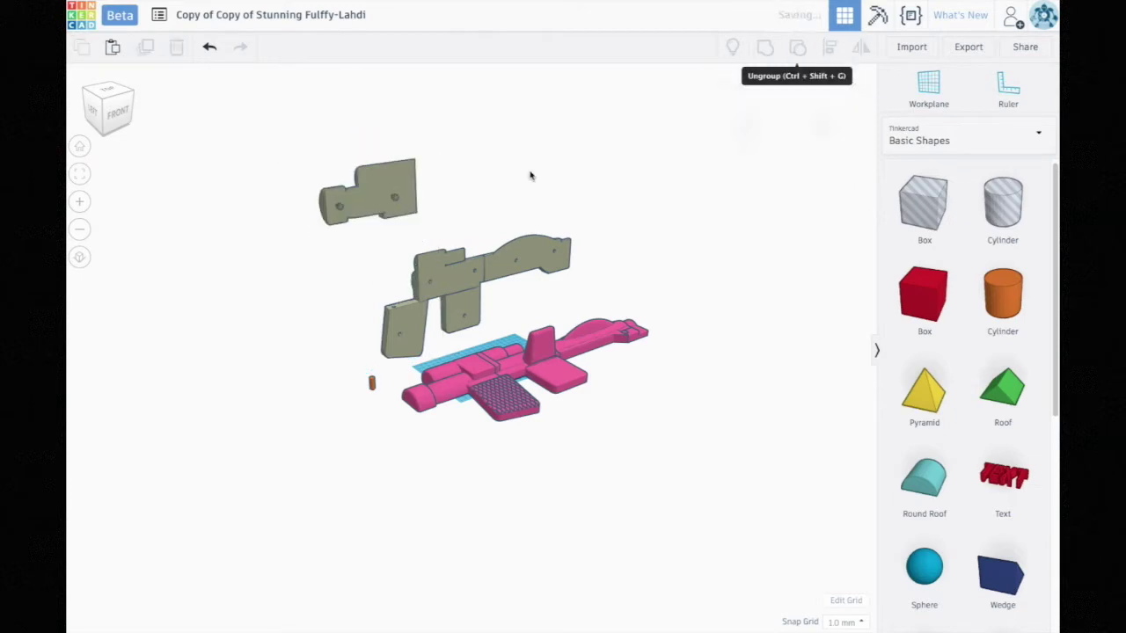
left_click(390, 175)
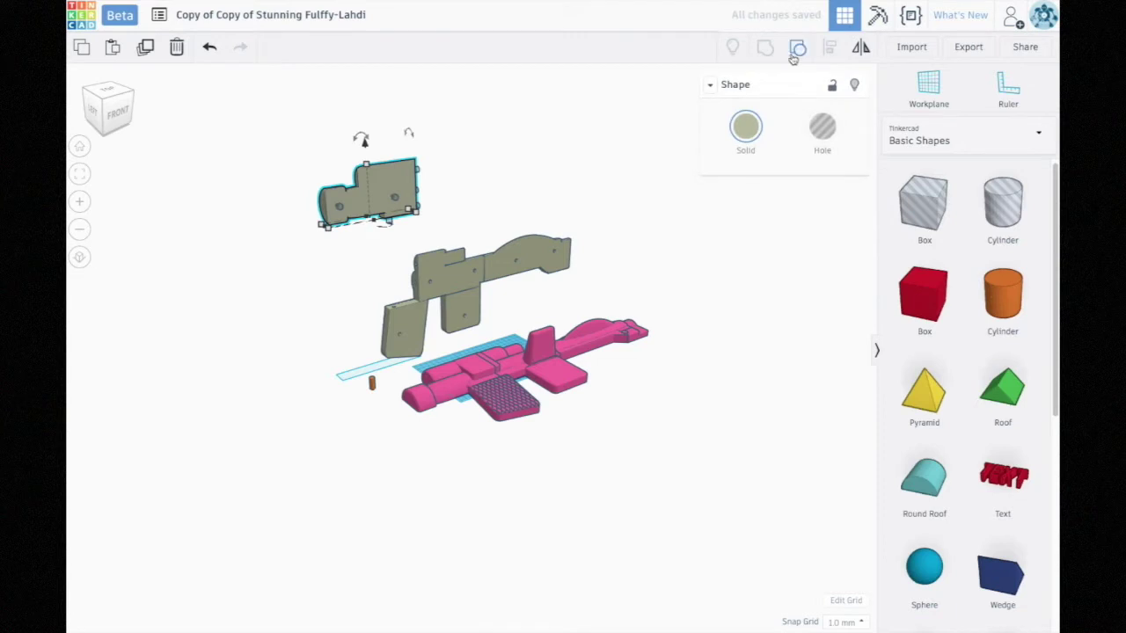
left_click(795, 51)
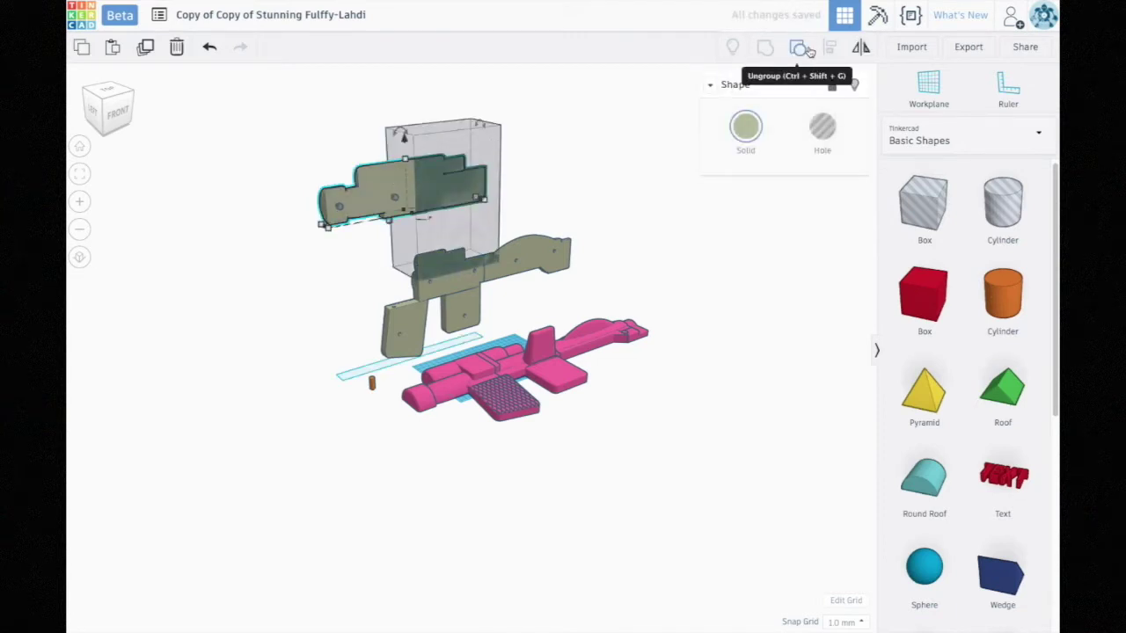
left_click(426, 182)
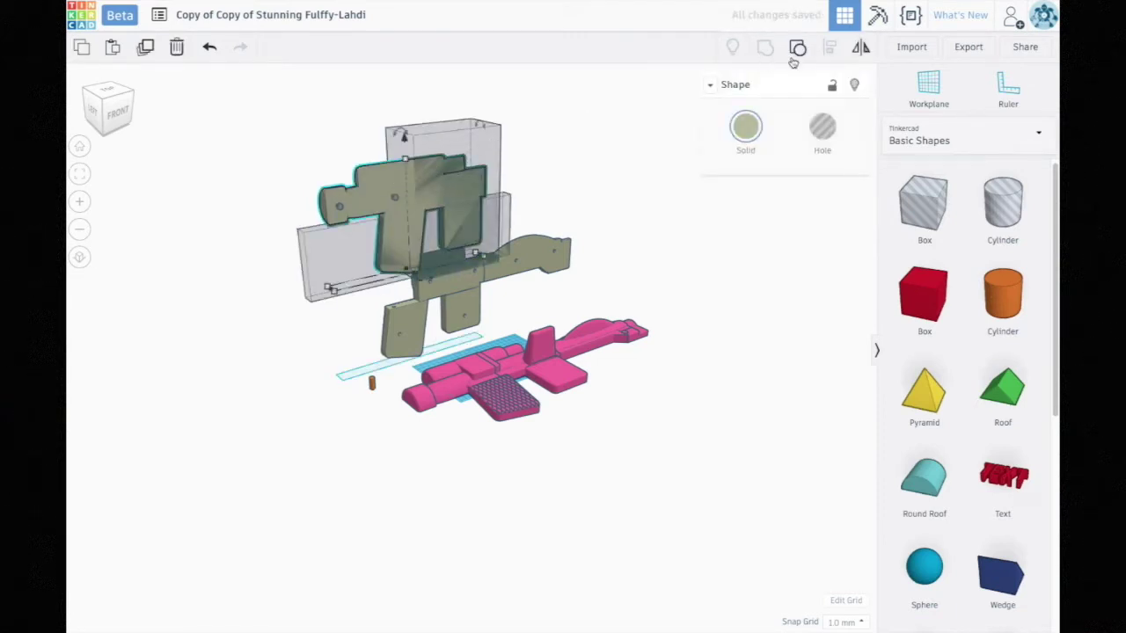
left_click(795, 48)
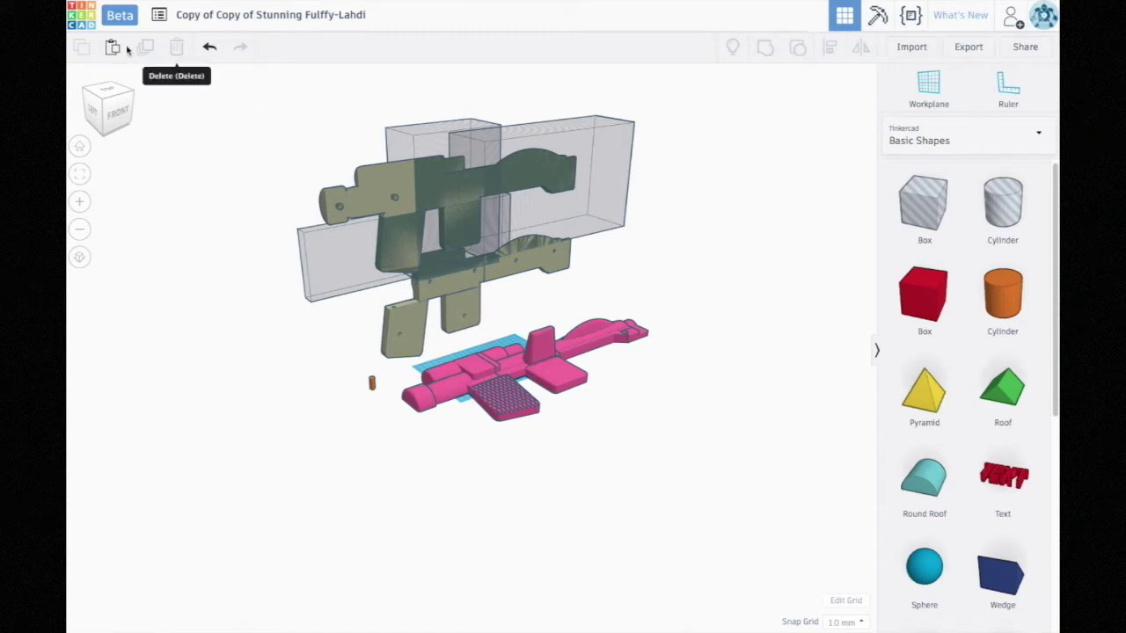
left_click(209, 48)
left_click(209, 48)
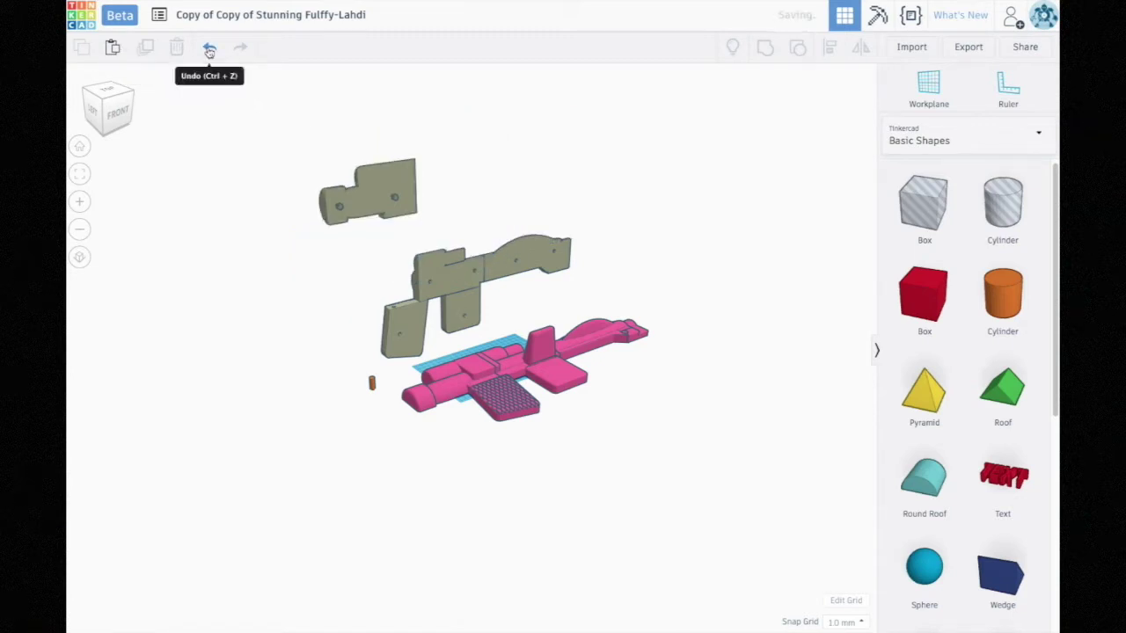
left_click(209, 49)
left_click(209, 48)
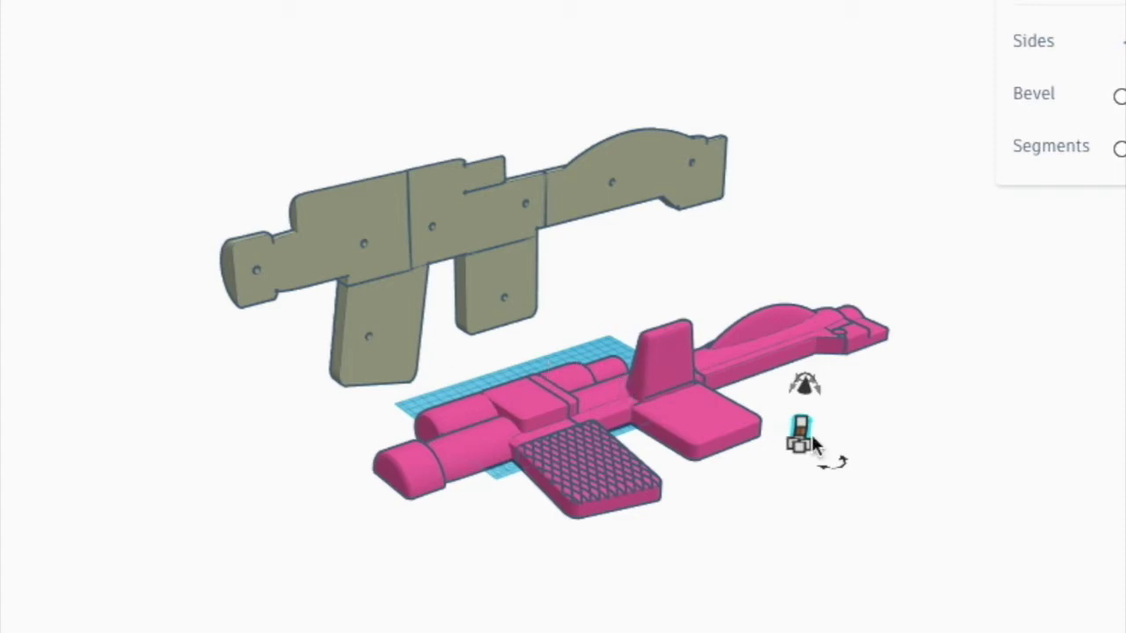
Move the orange peg cylinder aside and return the centre grey piece to its slot
left_click_drag(799, 434, 332, 425)
mouse_move(368, 444)
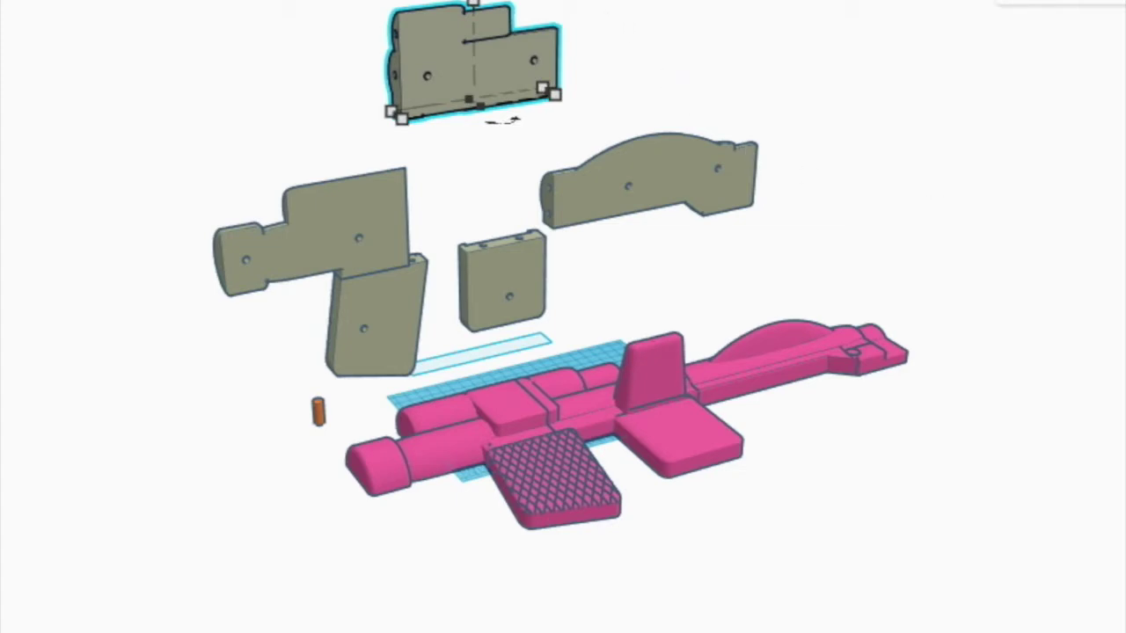
key("ctrl+z")
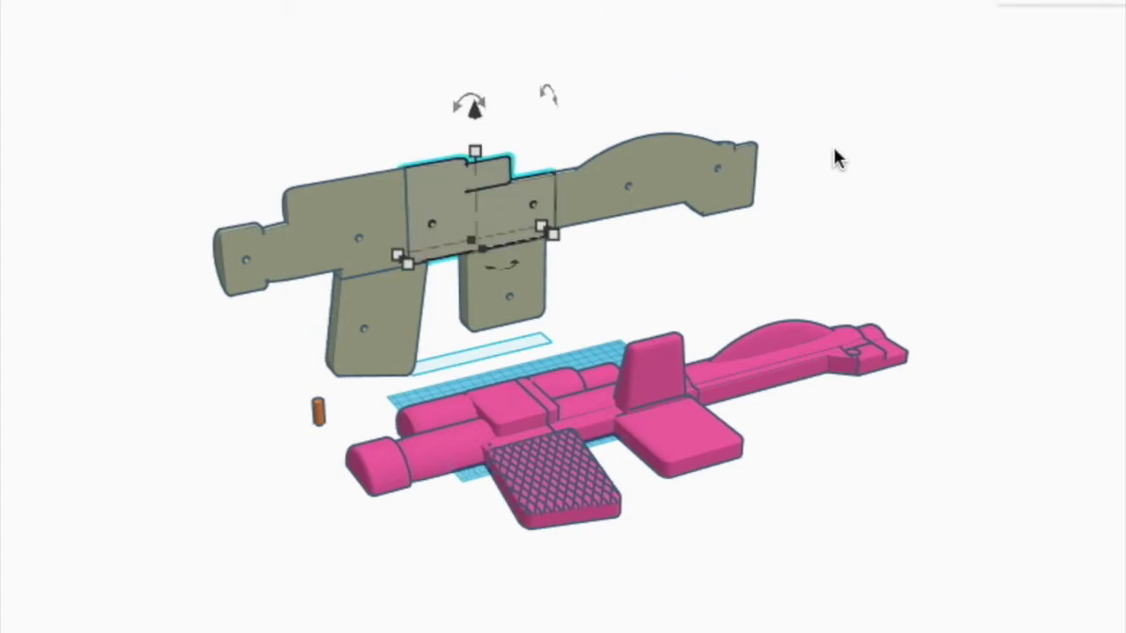